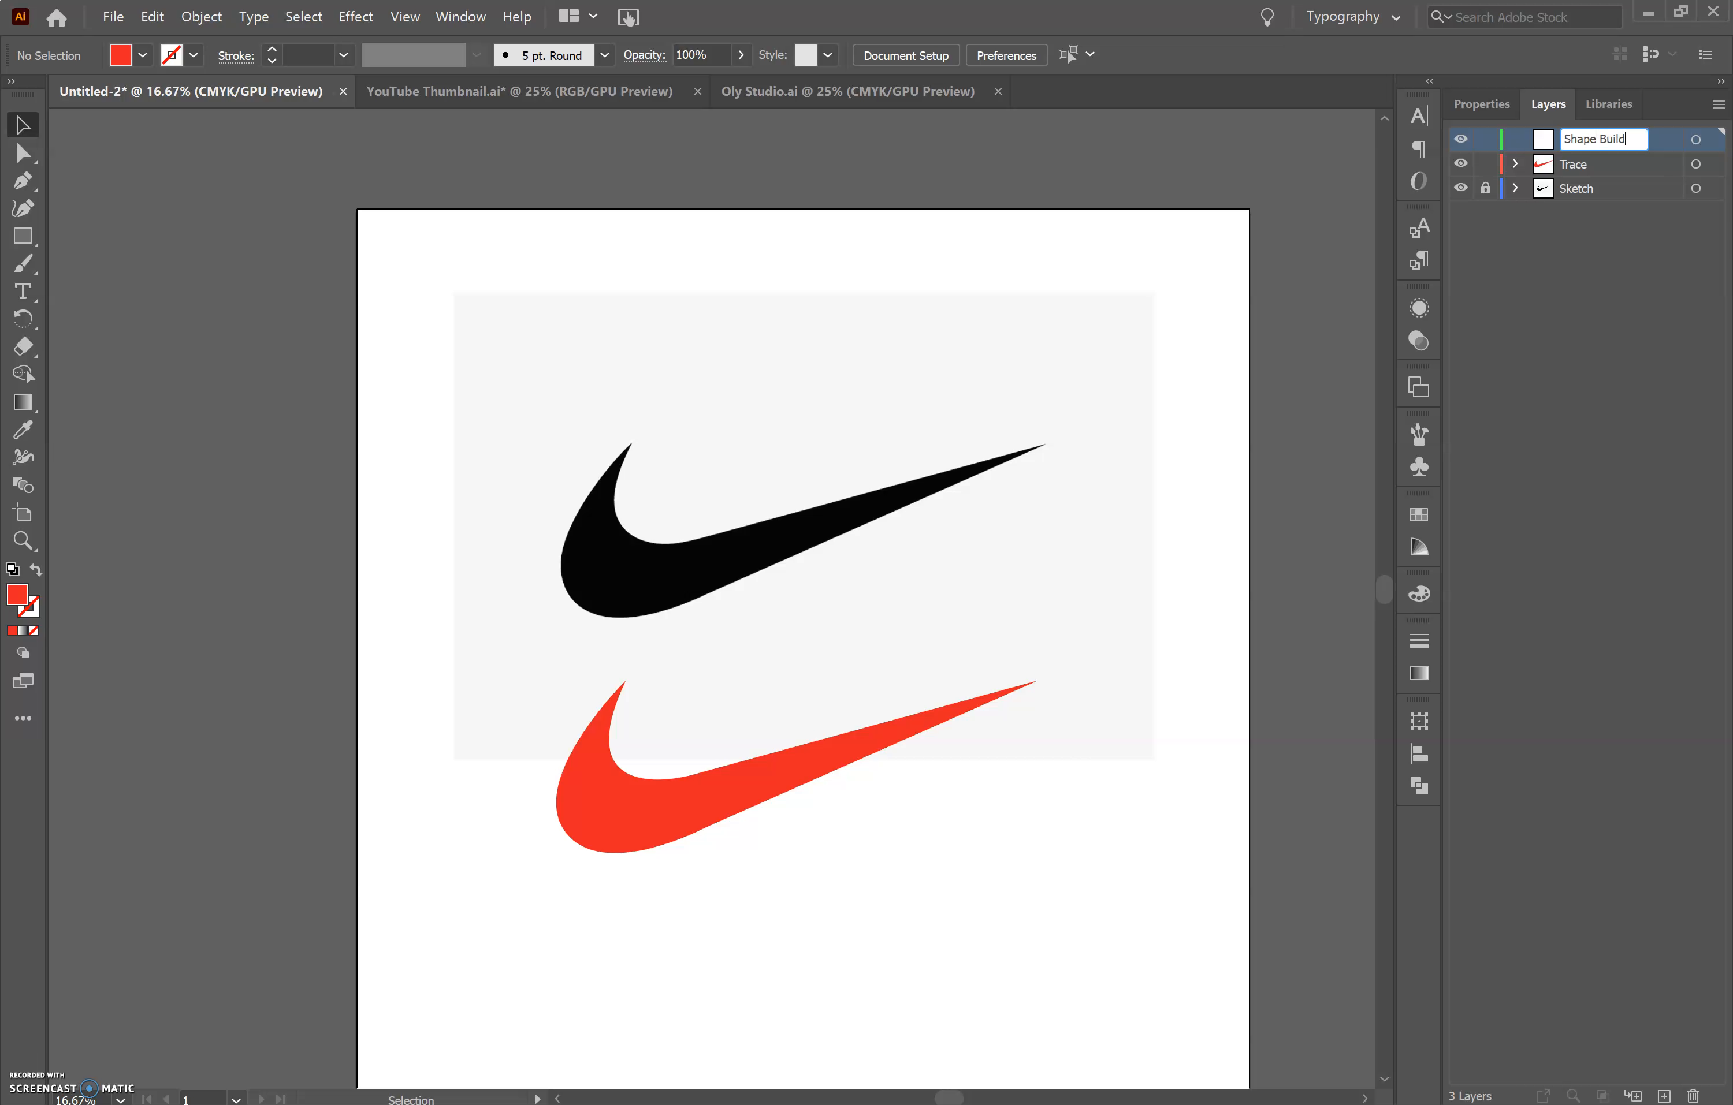
# Name the new layer Shape Builder, hide the Trace and Sketch layers, and keep the new layer active.
pyautogui.click(1624, 243)
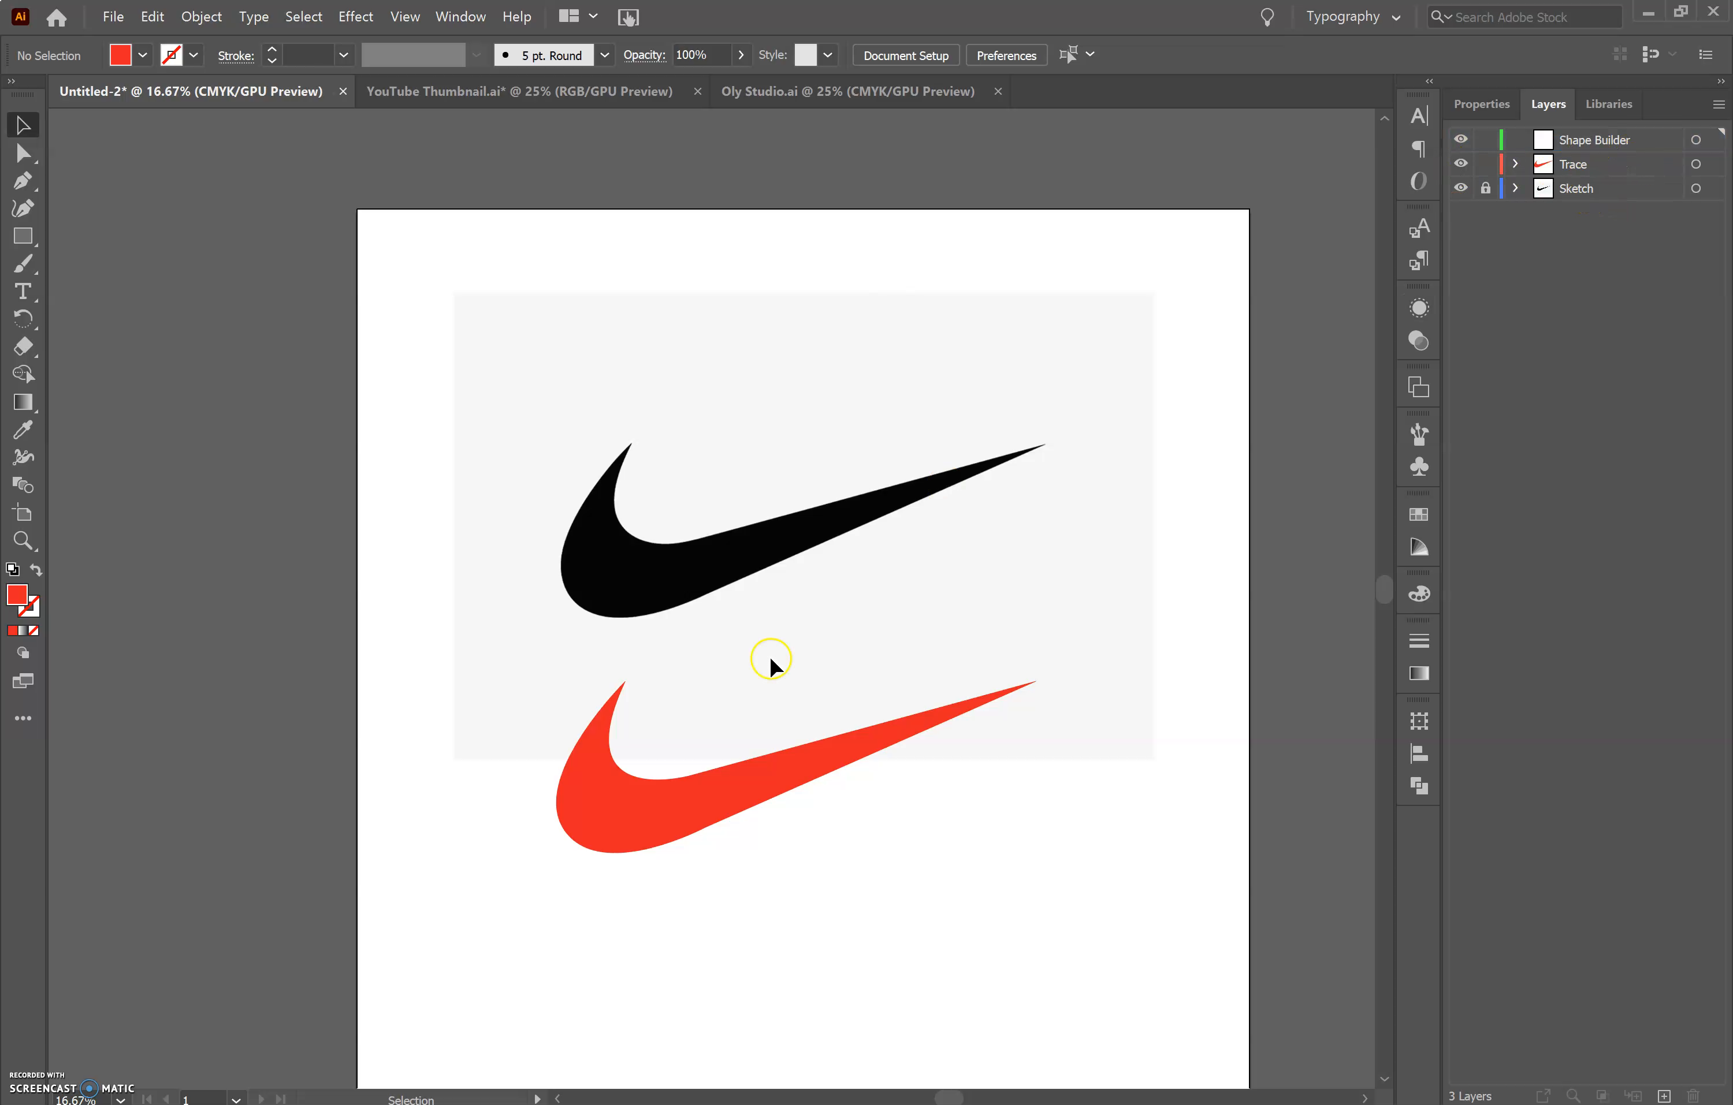
pyautogui.click(1461, 164)
pyautogui.click(1462, 191)
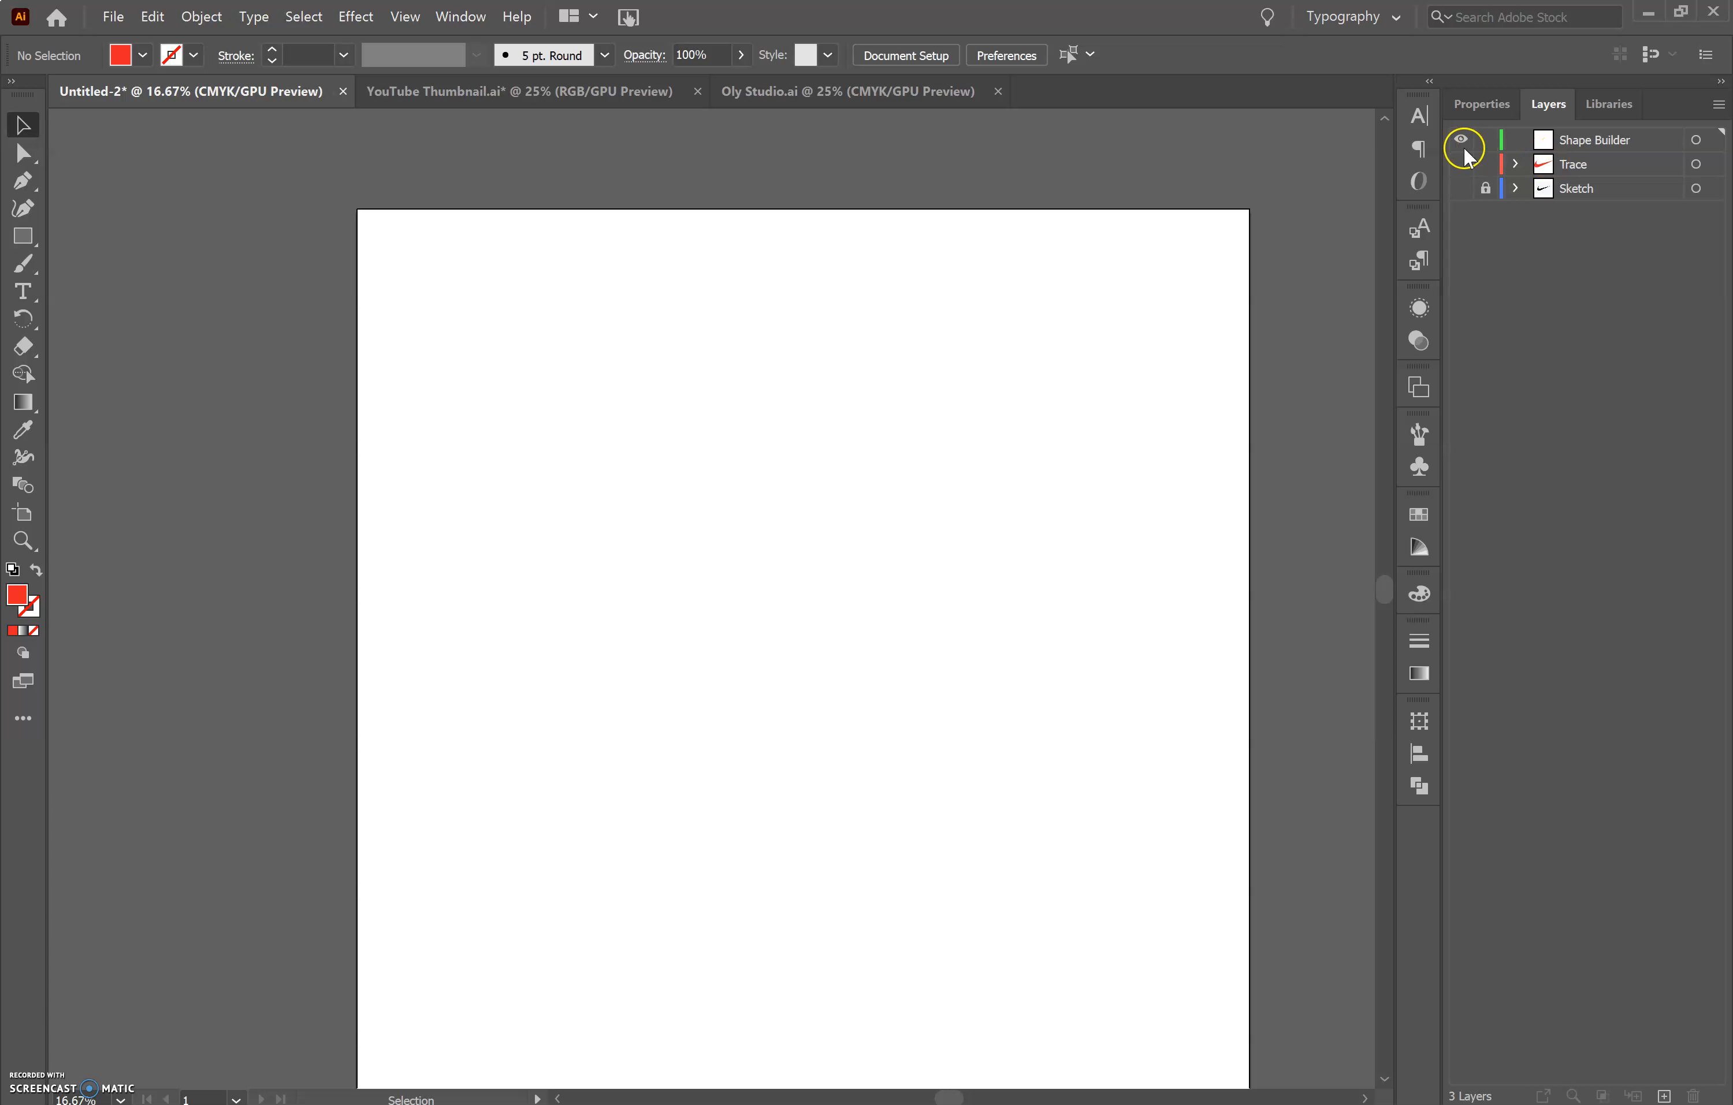
pyautogui.click(1603, 139)
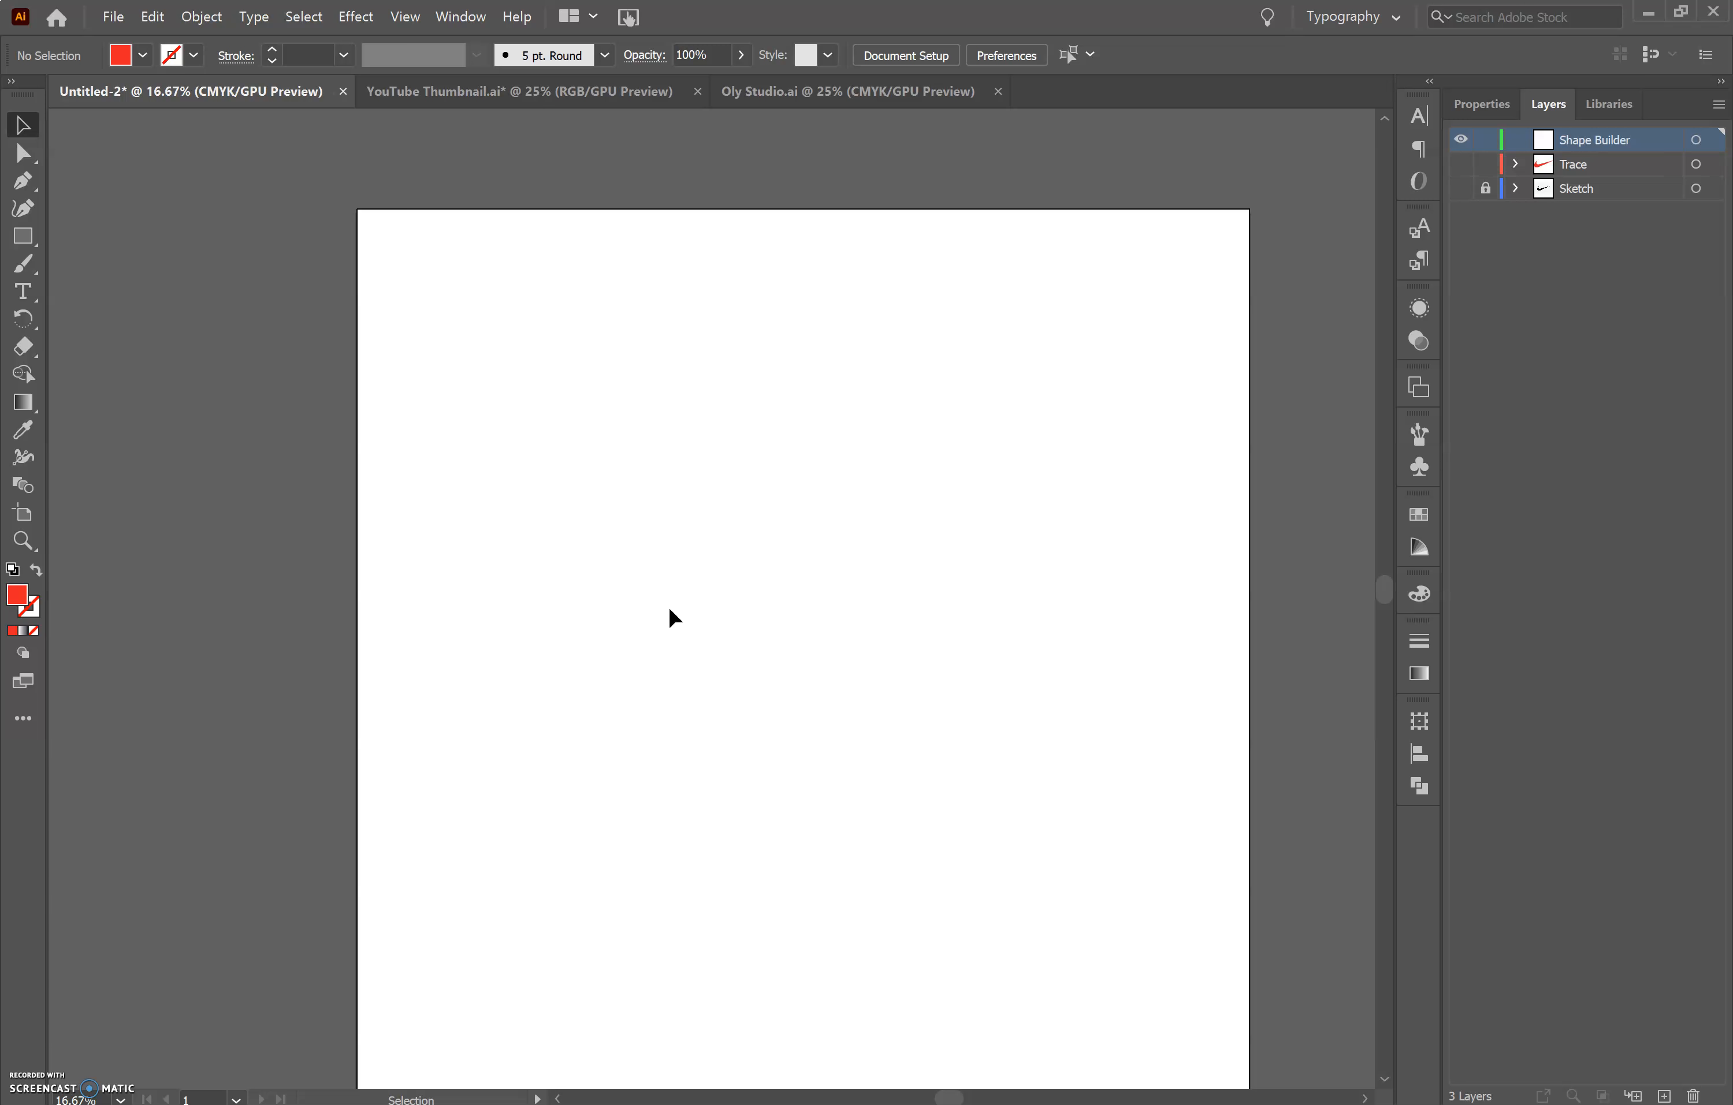
# Draw five overlapping red ellipses of varied sizes with the Ellipse tool to form a cloud in the artboard's upper part.
pyautogui.hotkey('ctrl', '+')
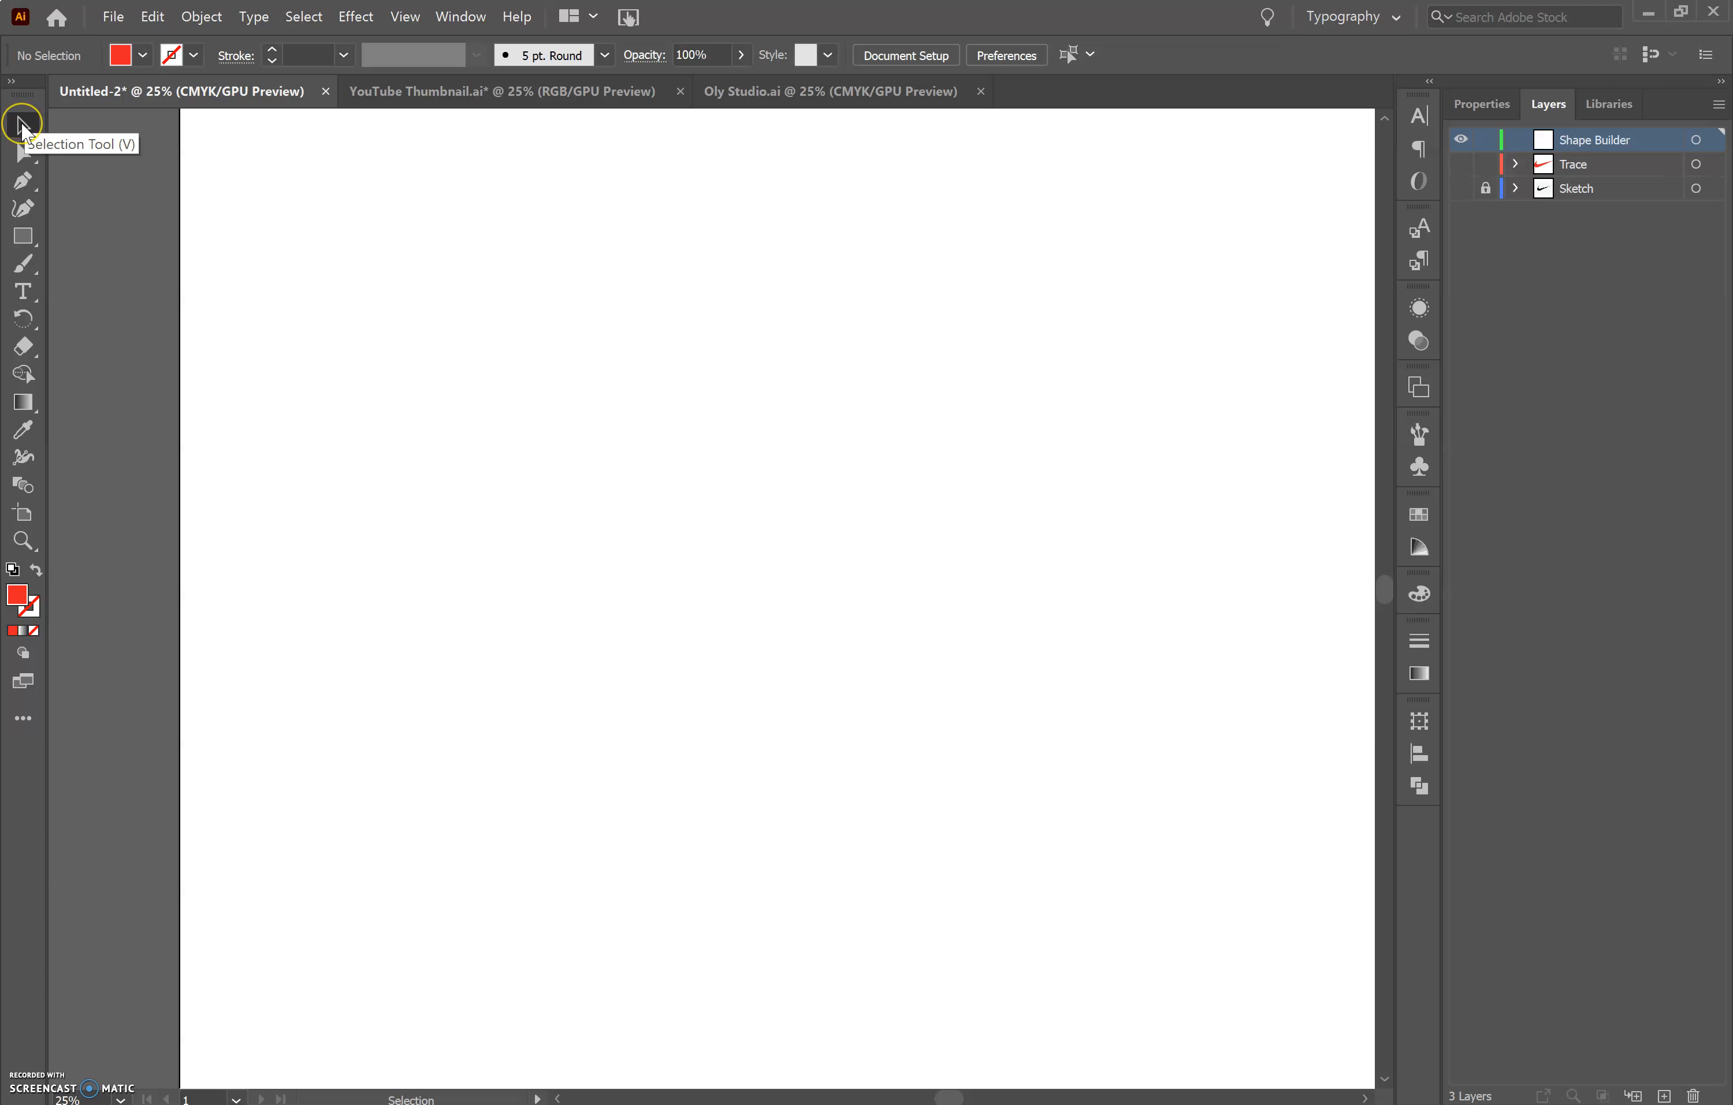
pyautogui.click(24, 153)
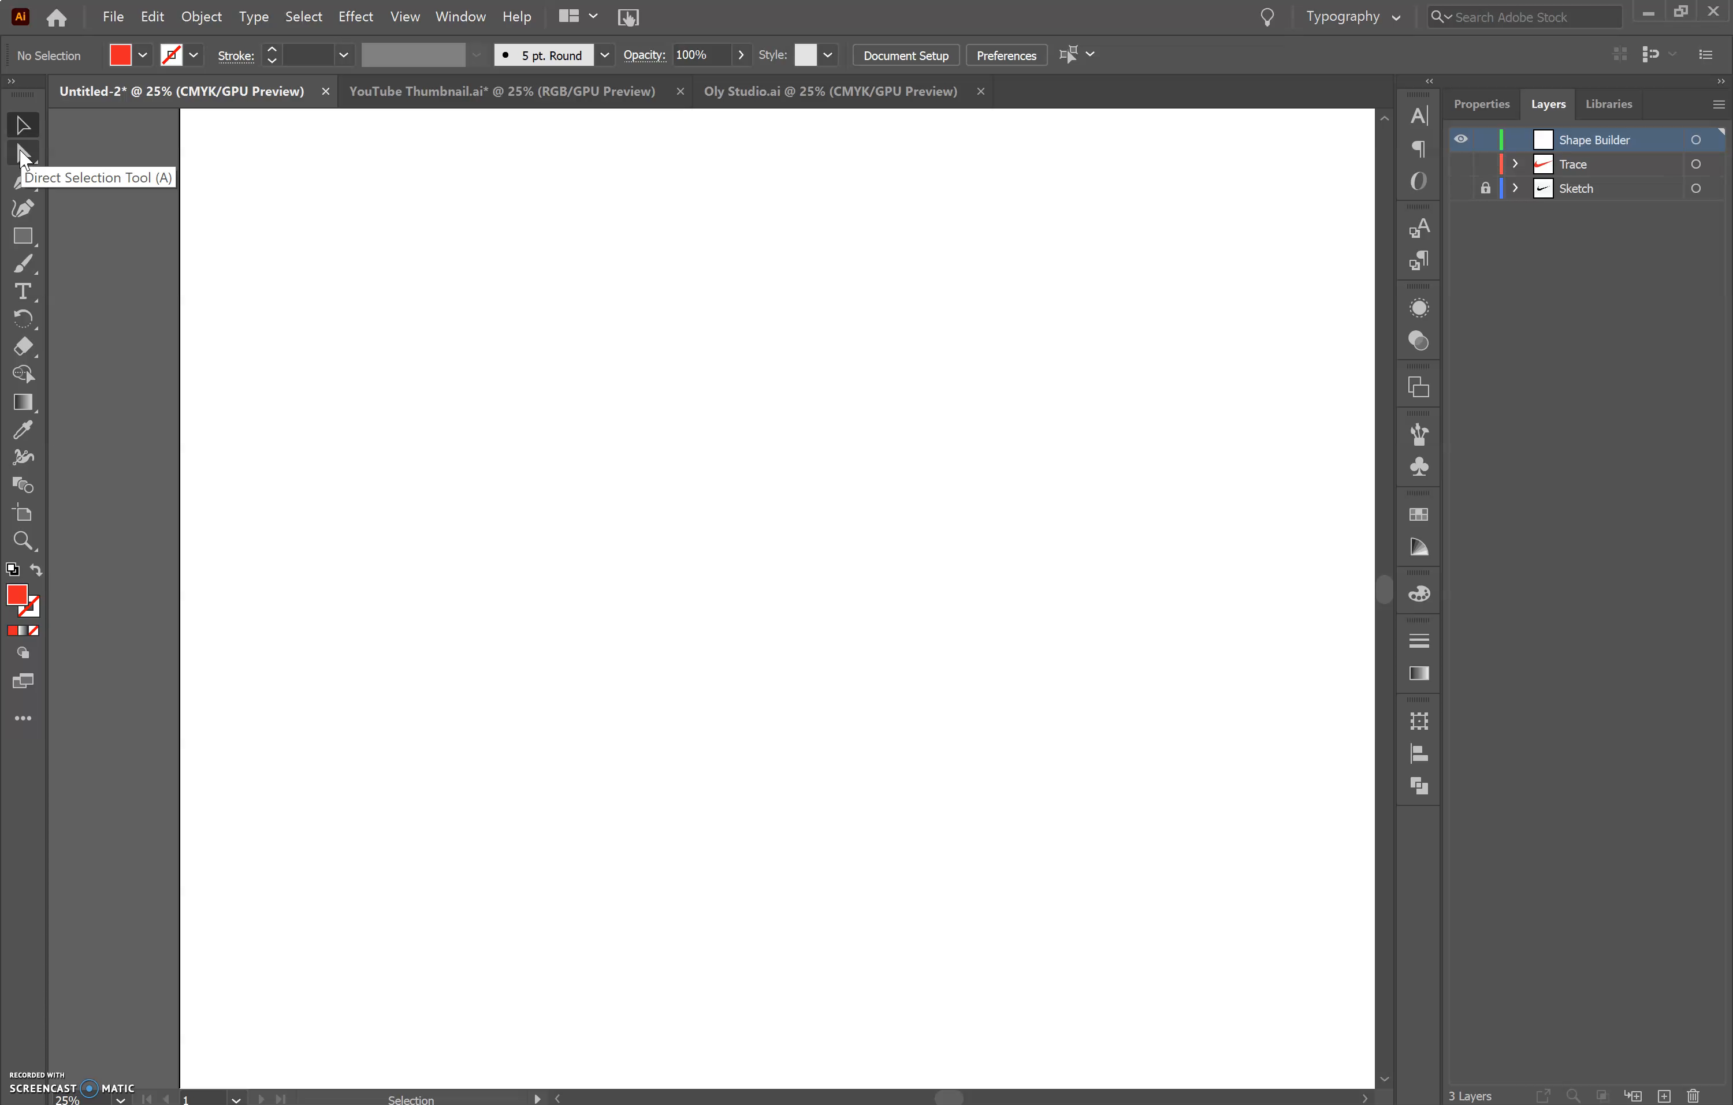
pyautogui.click(24, 180)
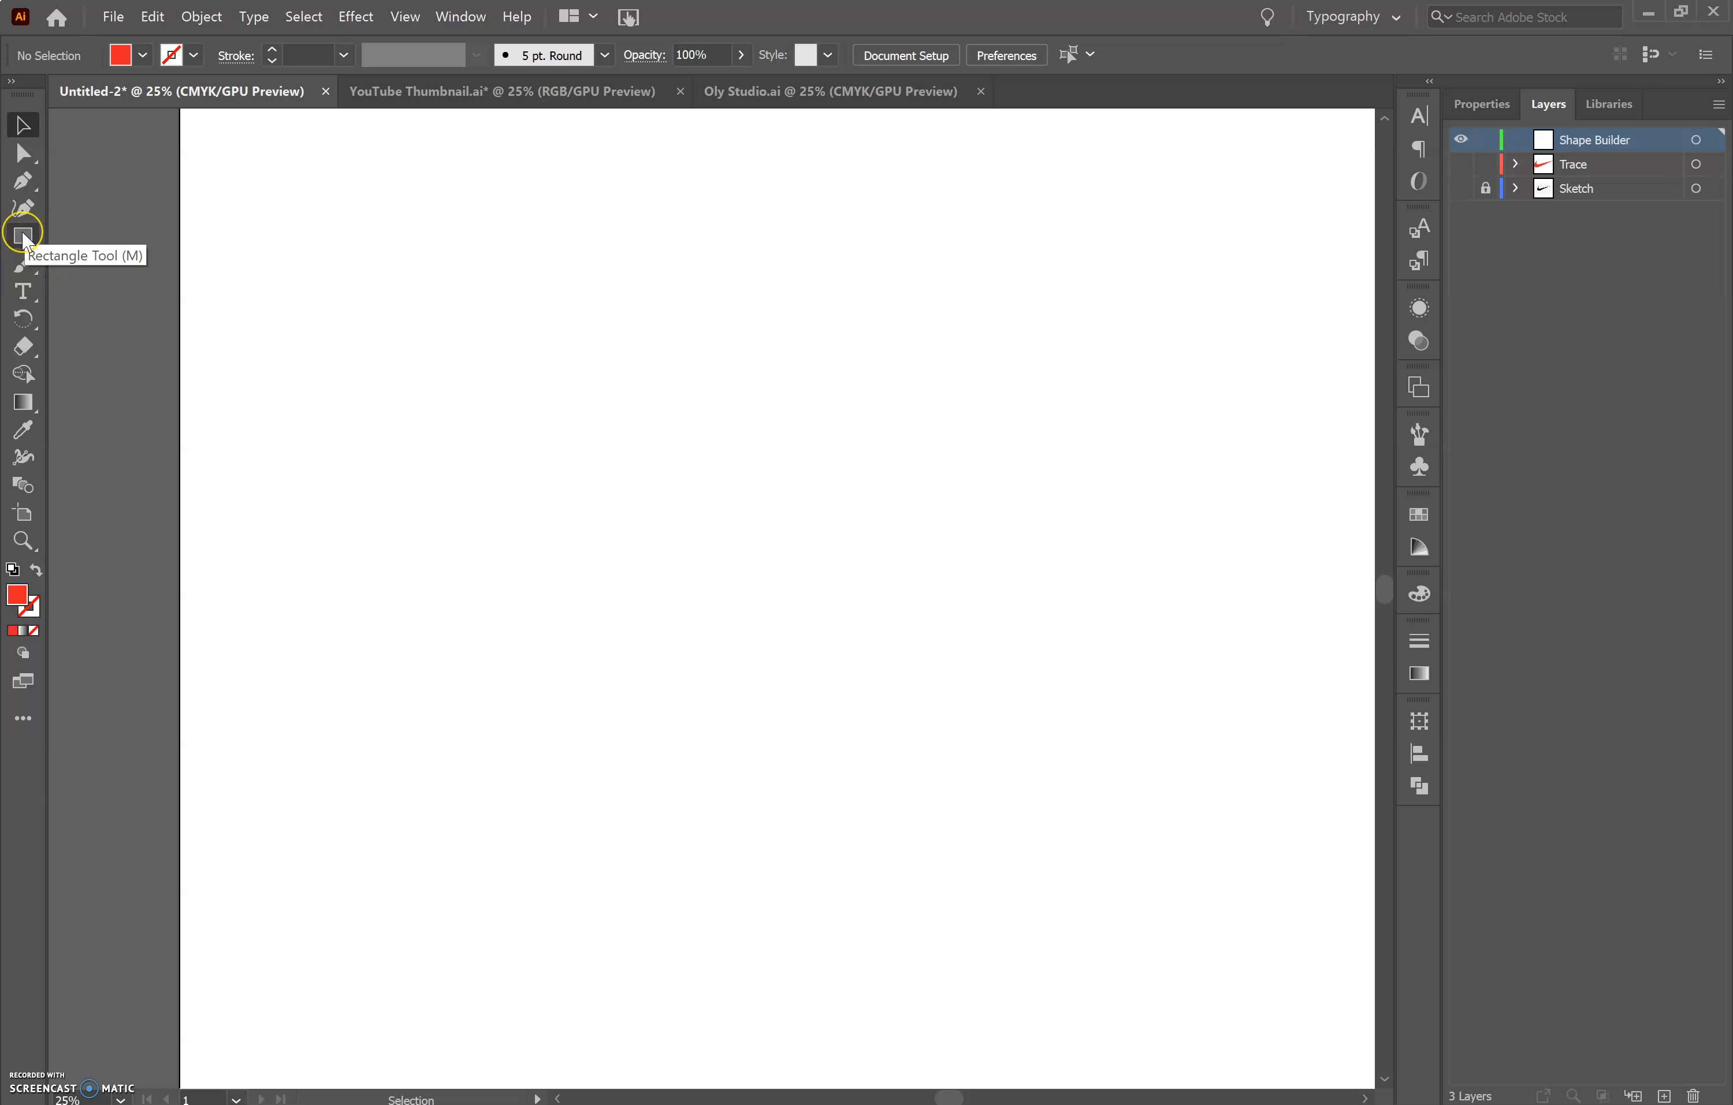
pyautogui.moveTo(22, 233); pyautogui.dragTo(118, 265)
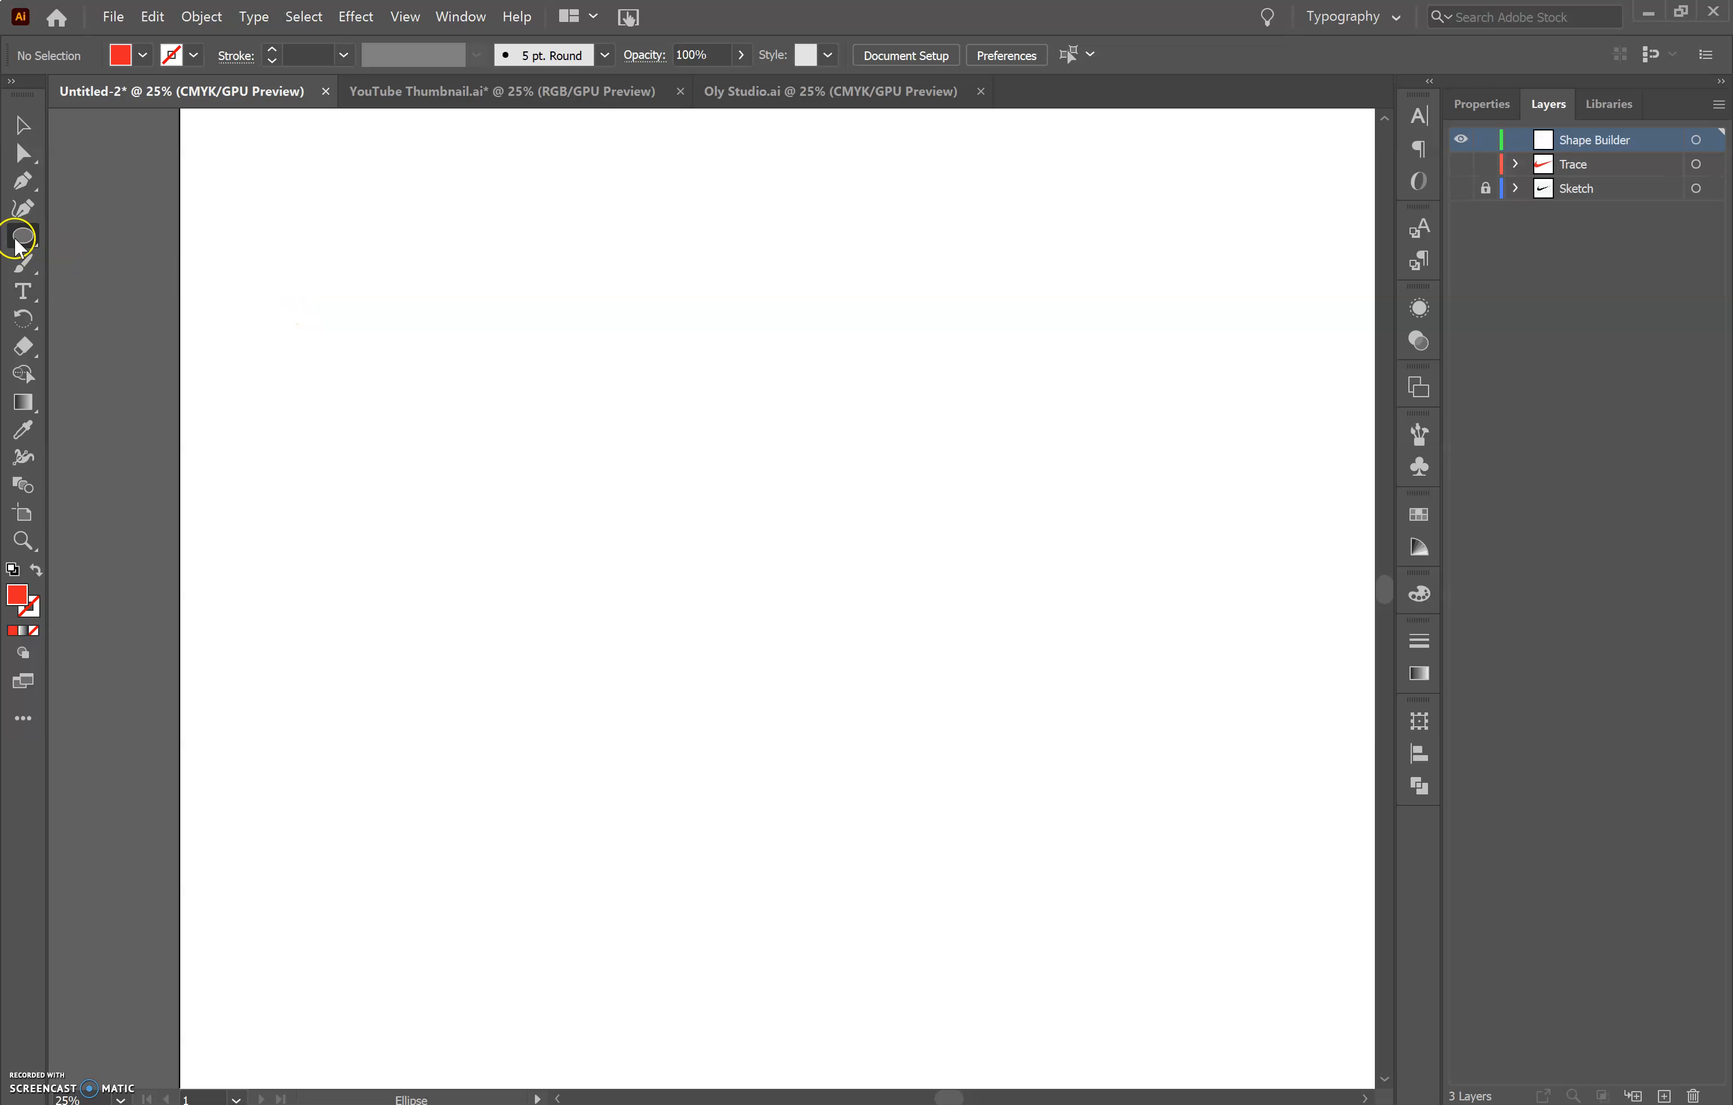
pyautogui.moveTo(325, 321); pyautogui.dragTo(503, 463)
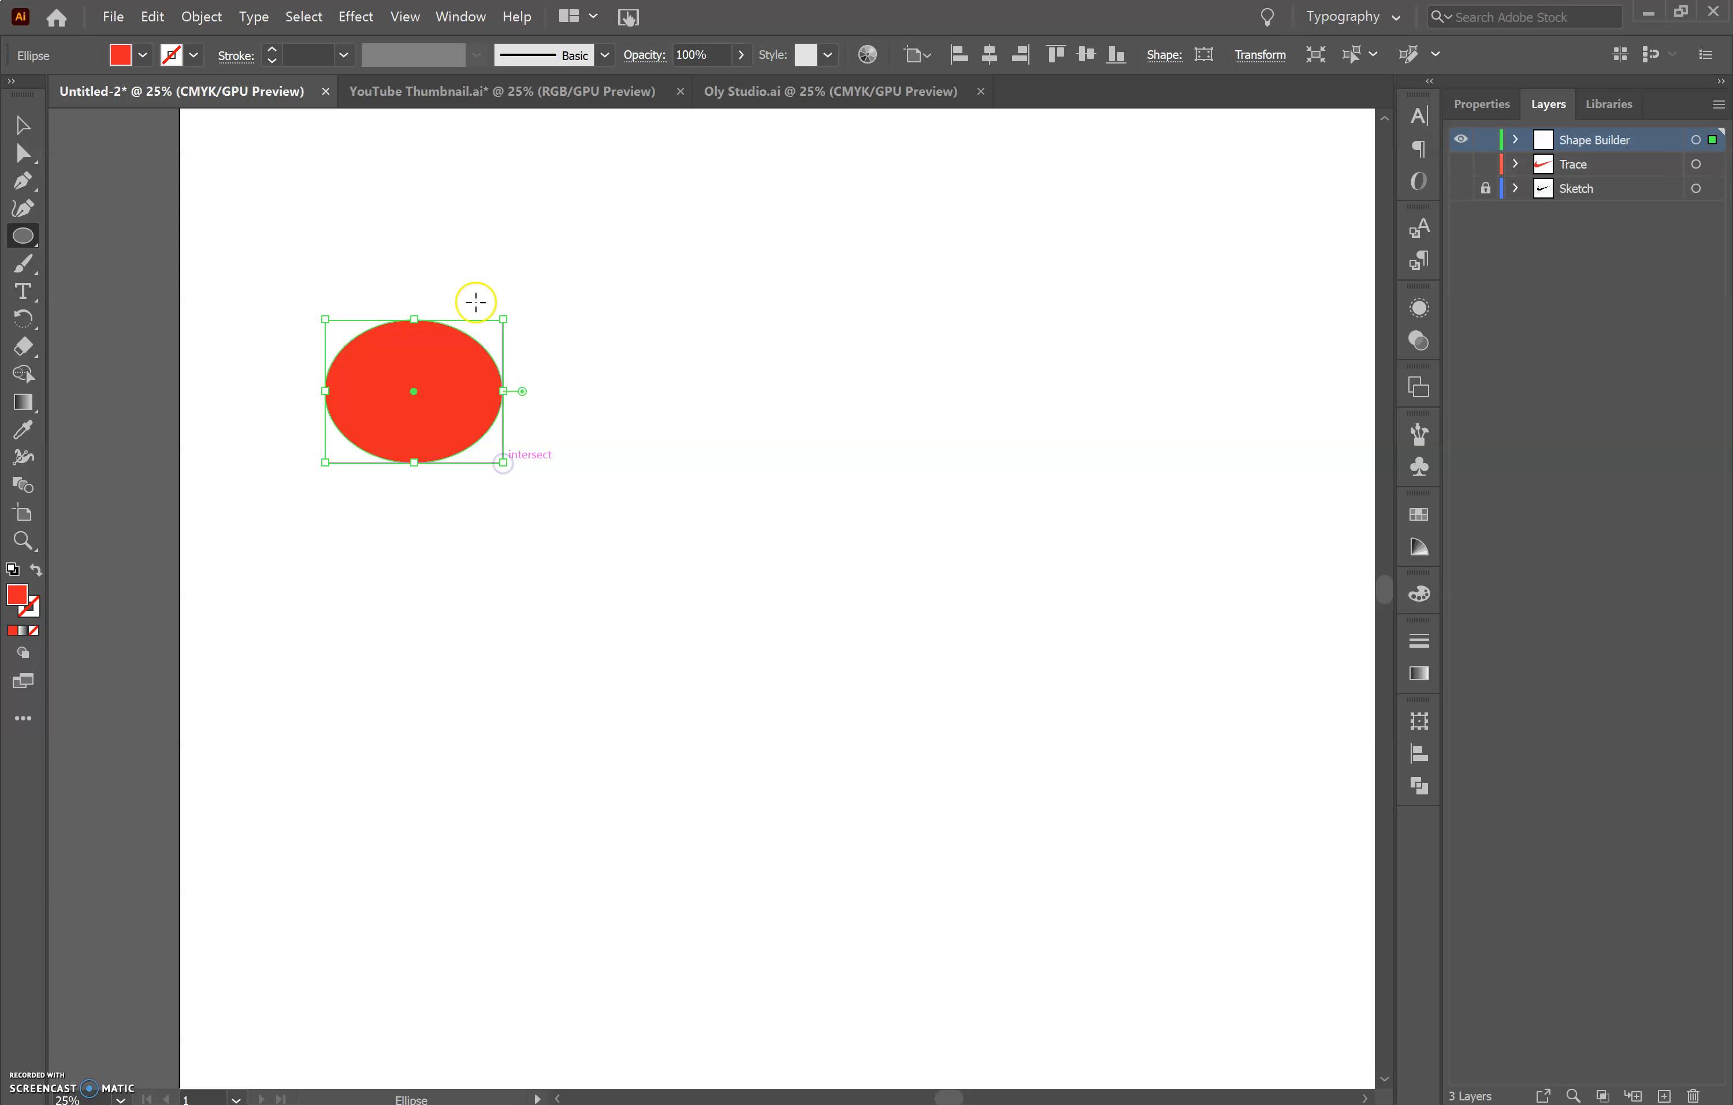
pyautogui.moveTo(445, 255); pyautogui.dragTo(528, 299)
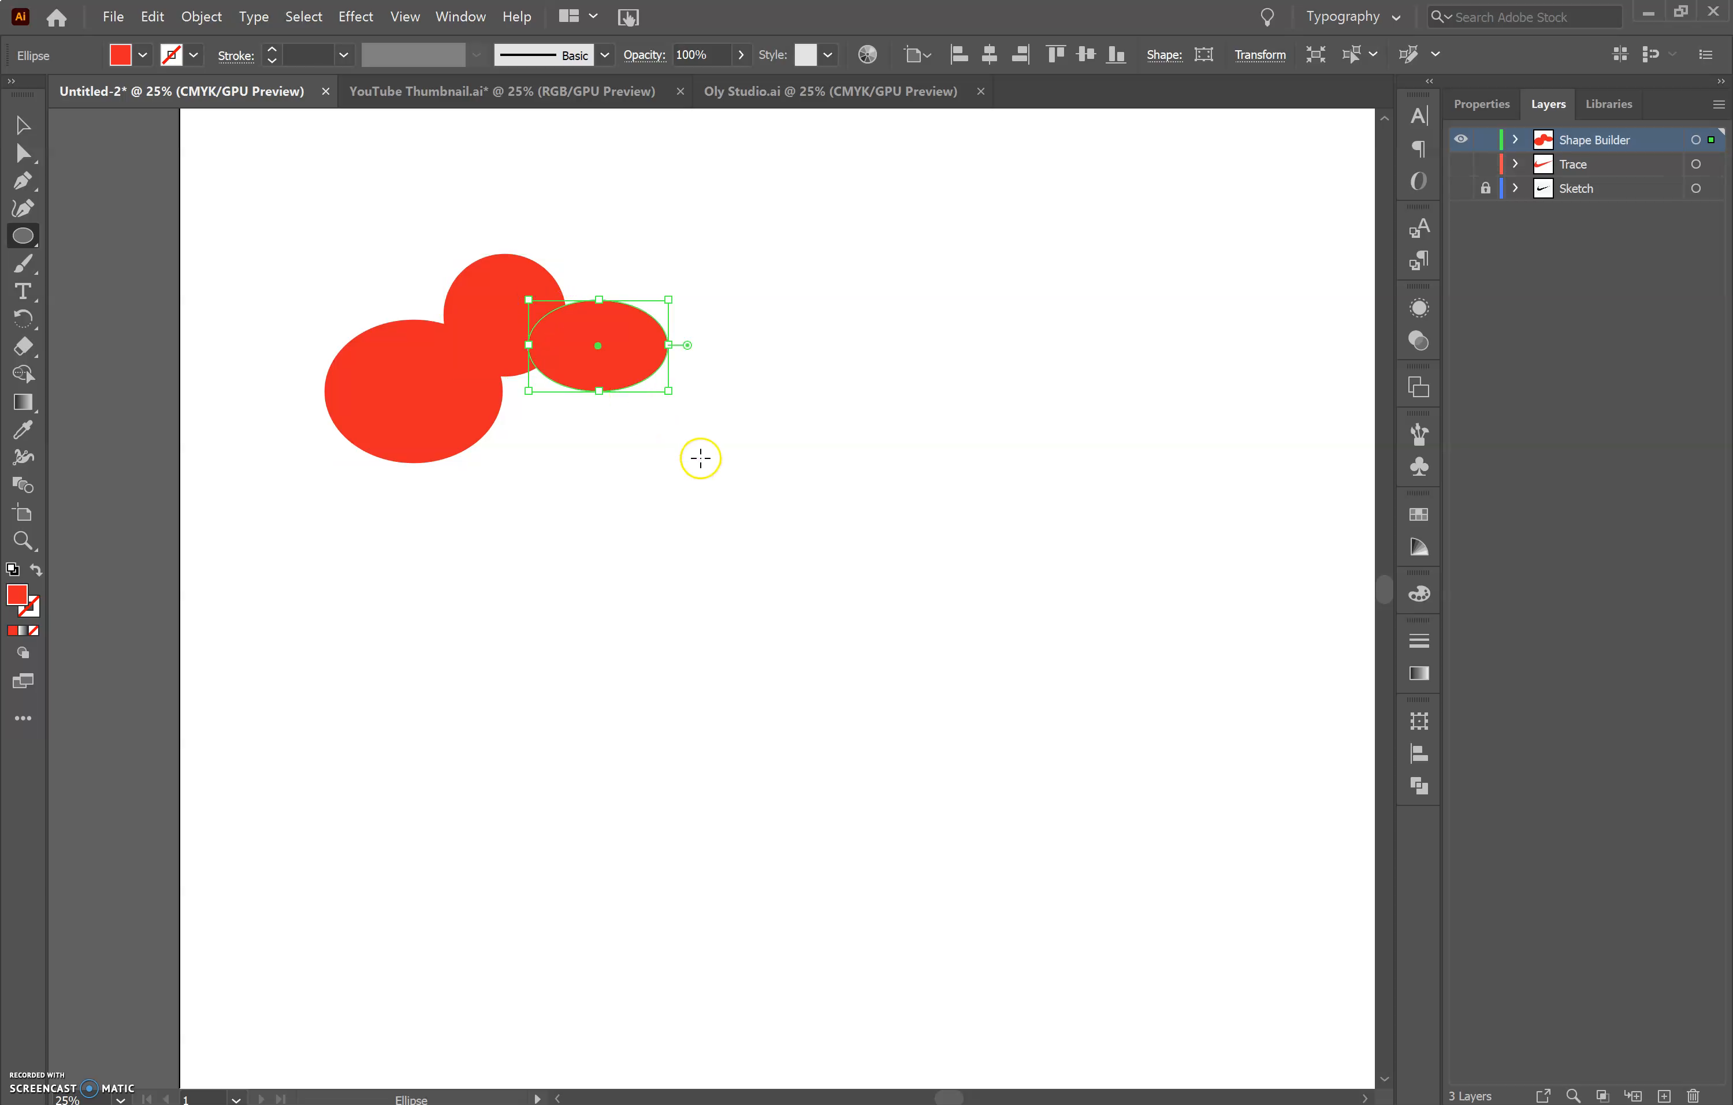
pyautogui.moveTo(696, 448); pyautogui.dragTo(554, 357)
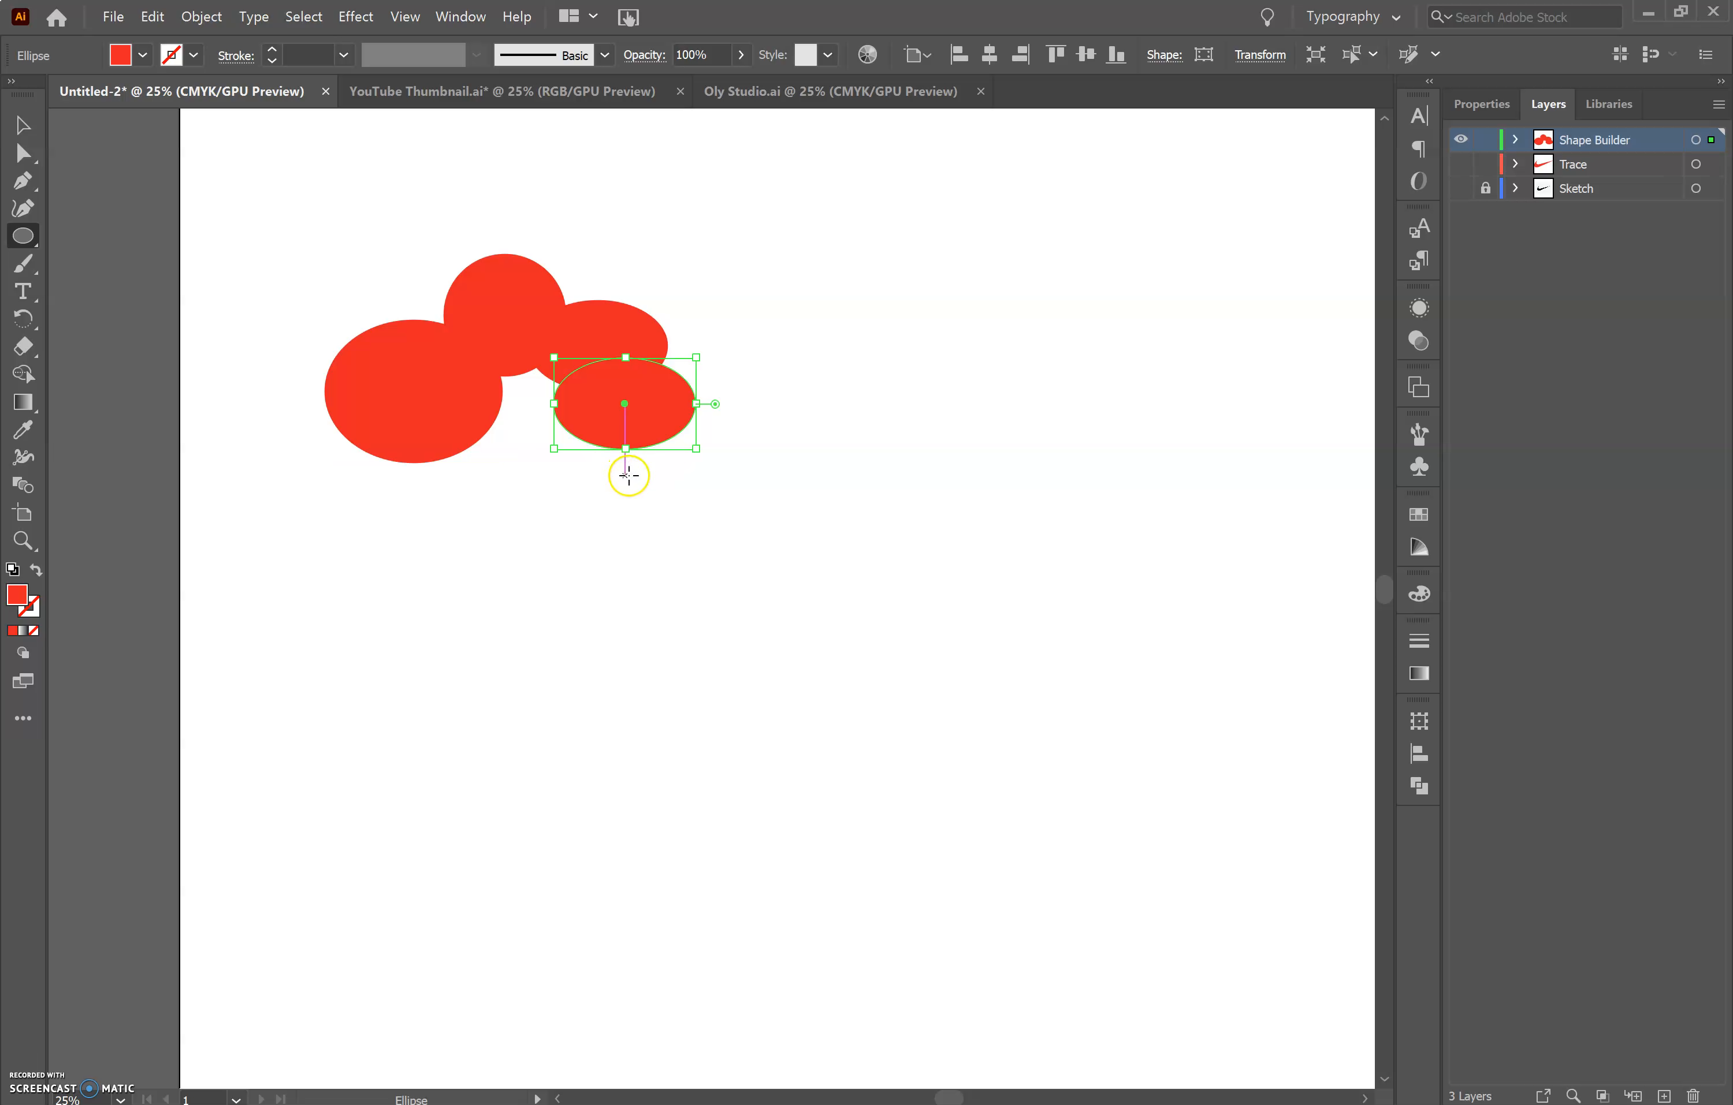
pyautogui.moveTo(631, 474); pyautogui.dragTo(430, 352)
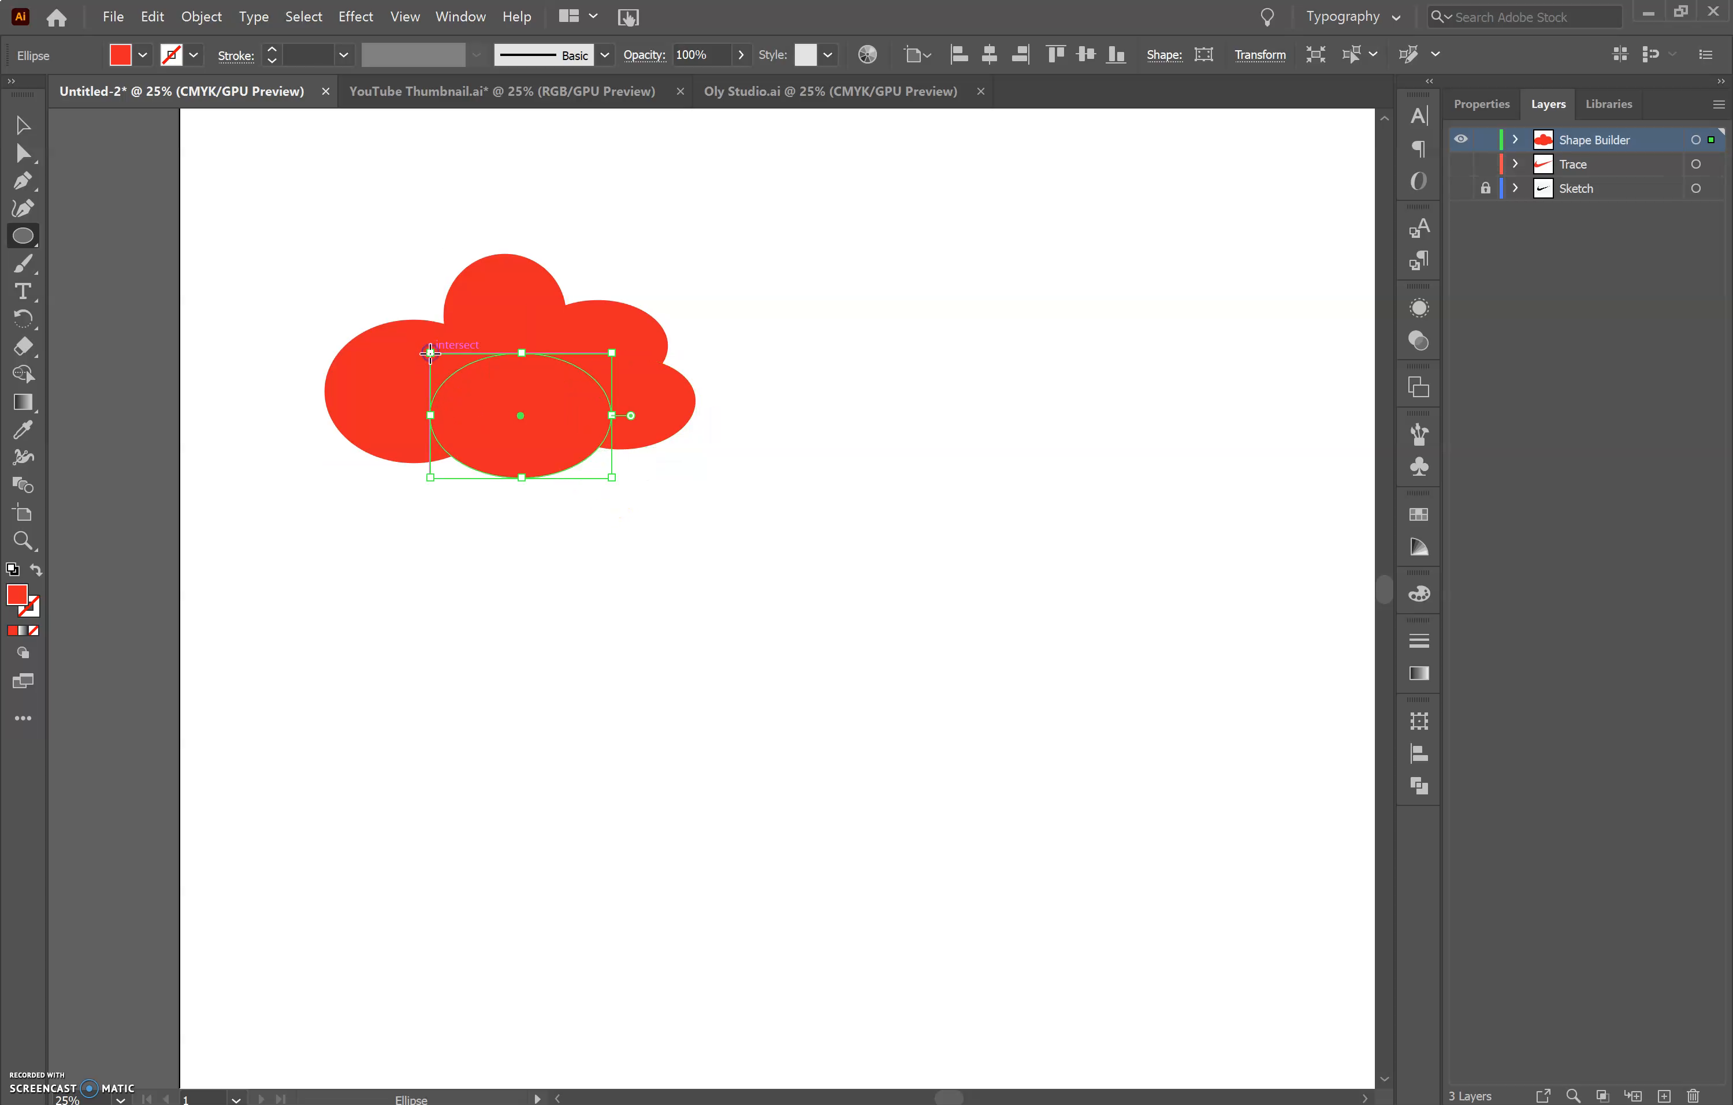
pyautogui.click(20, 125)
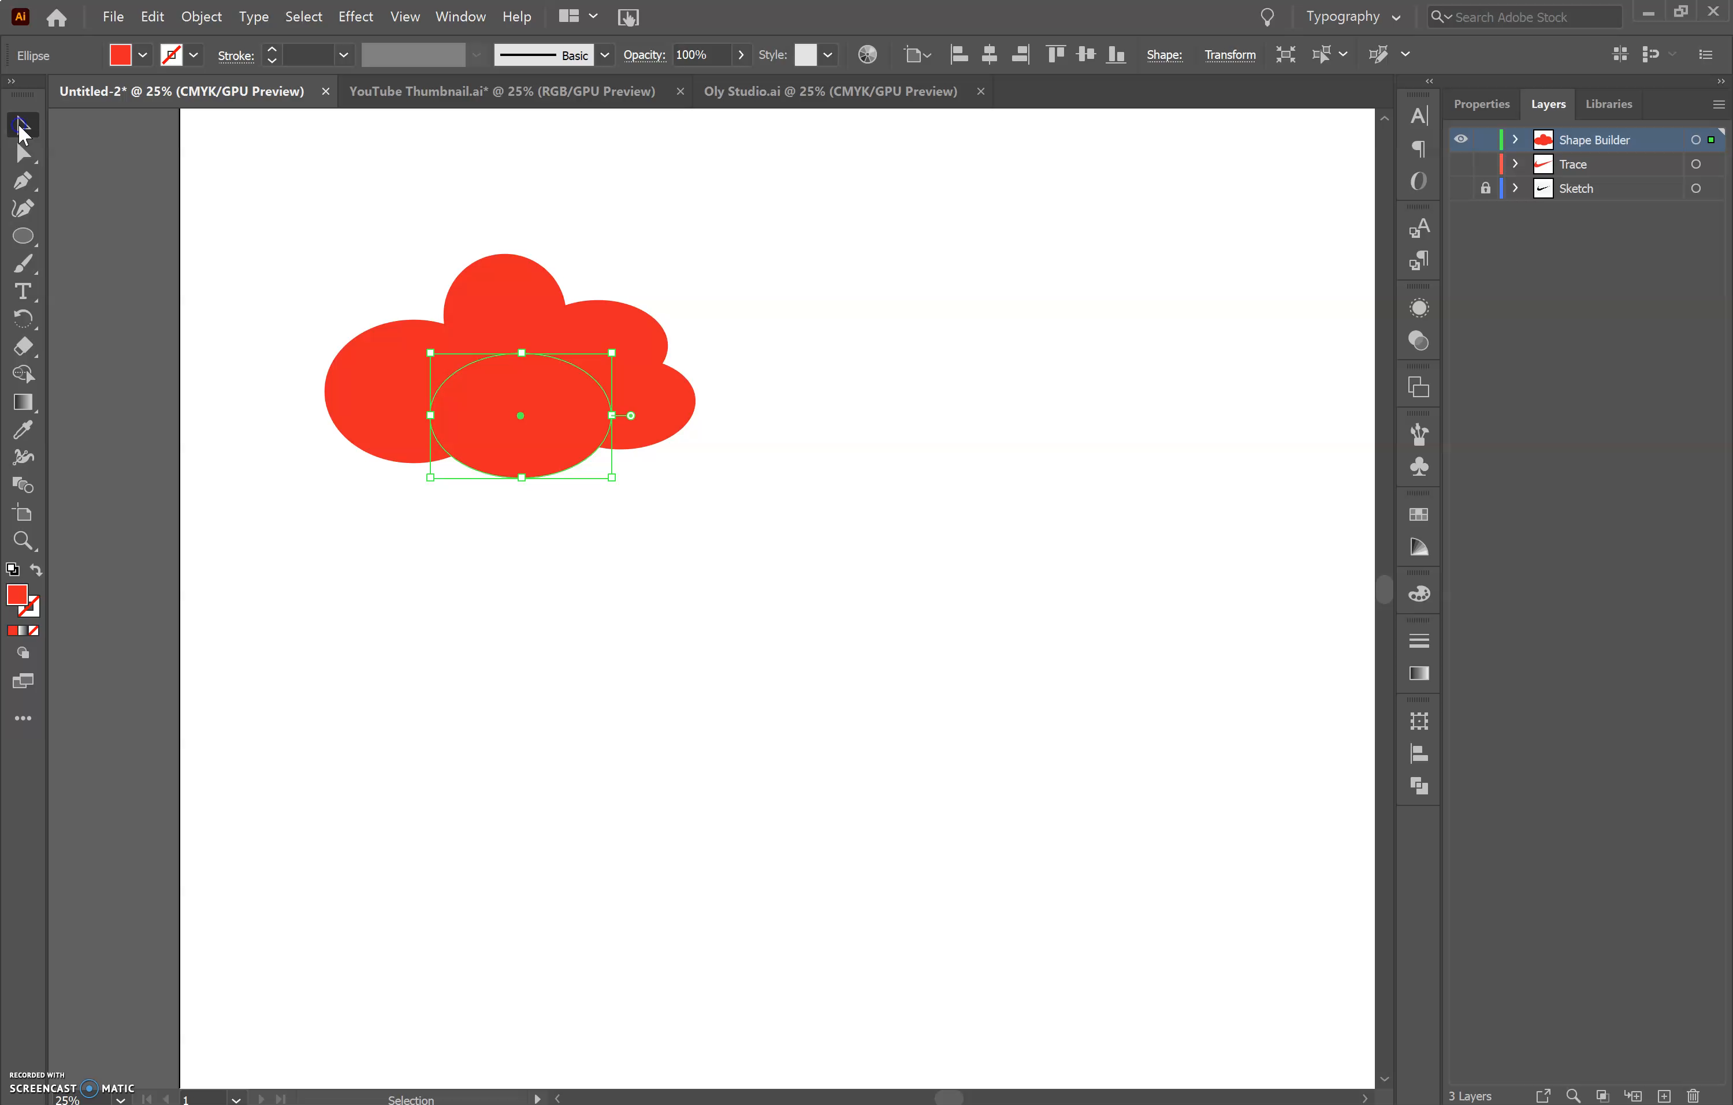
pyautogui.click(237, 173)
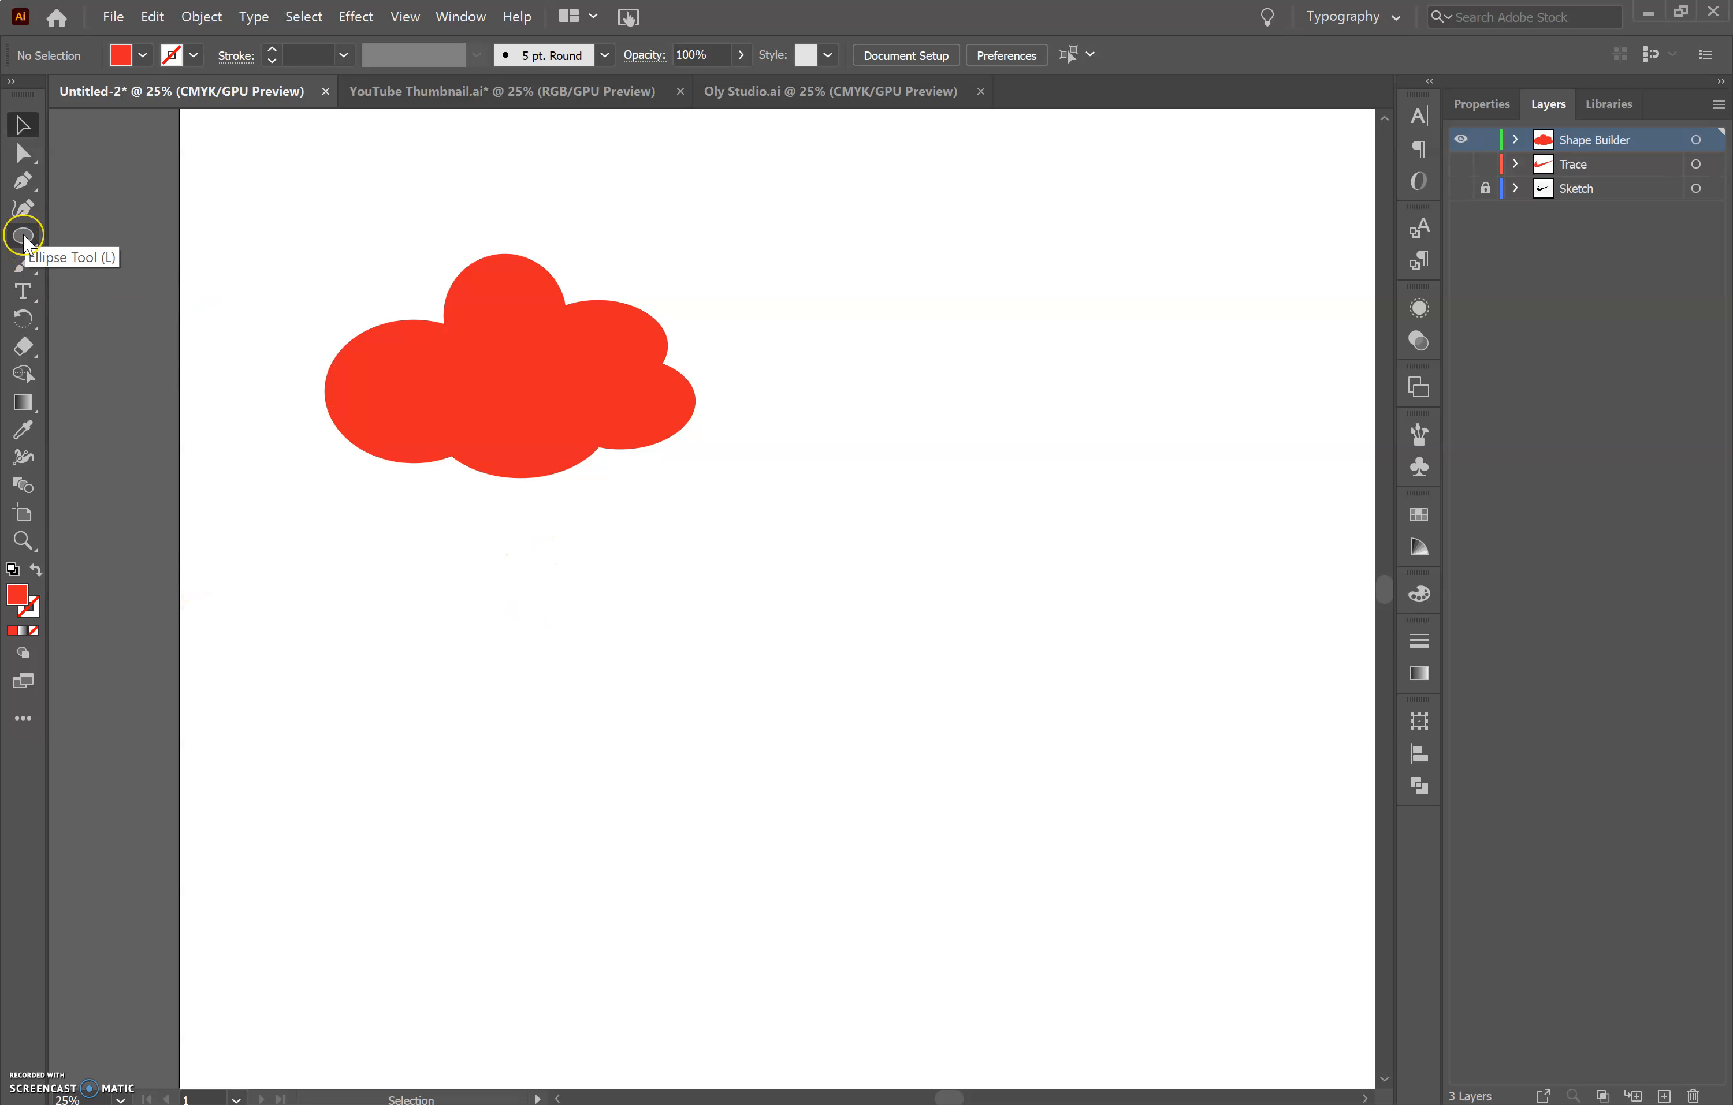
# Draw a wide rectangle over the lower part of the cloud, extending past it on both sides.
pyautogui.moveTo(26, 243); pyautogui.dragTo(65, 232)
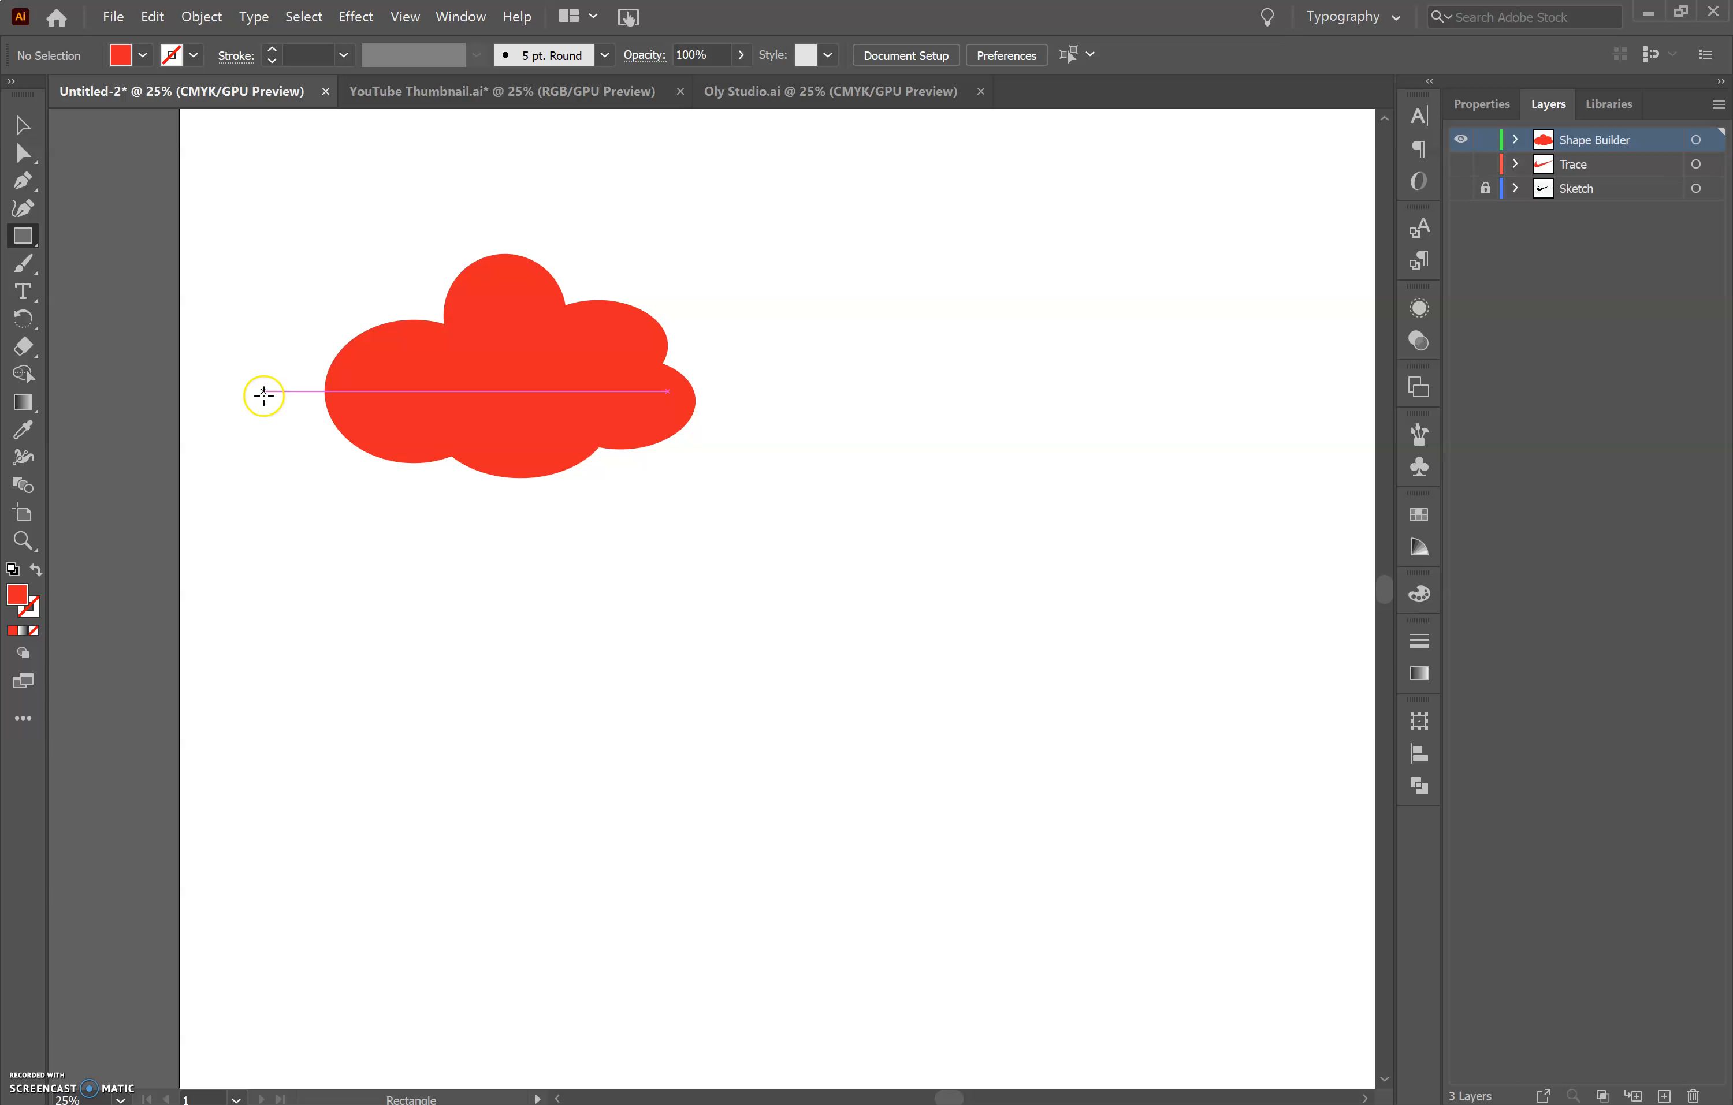
pyautogui.moveTo(264, 400)
pyautogui.mouseDown()
pyautogui.moveTo(732, 463)
pyautogui.moveTo(750, 498)
pyautogui.mouseUp()
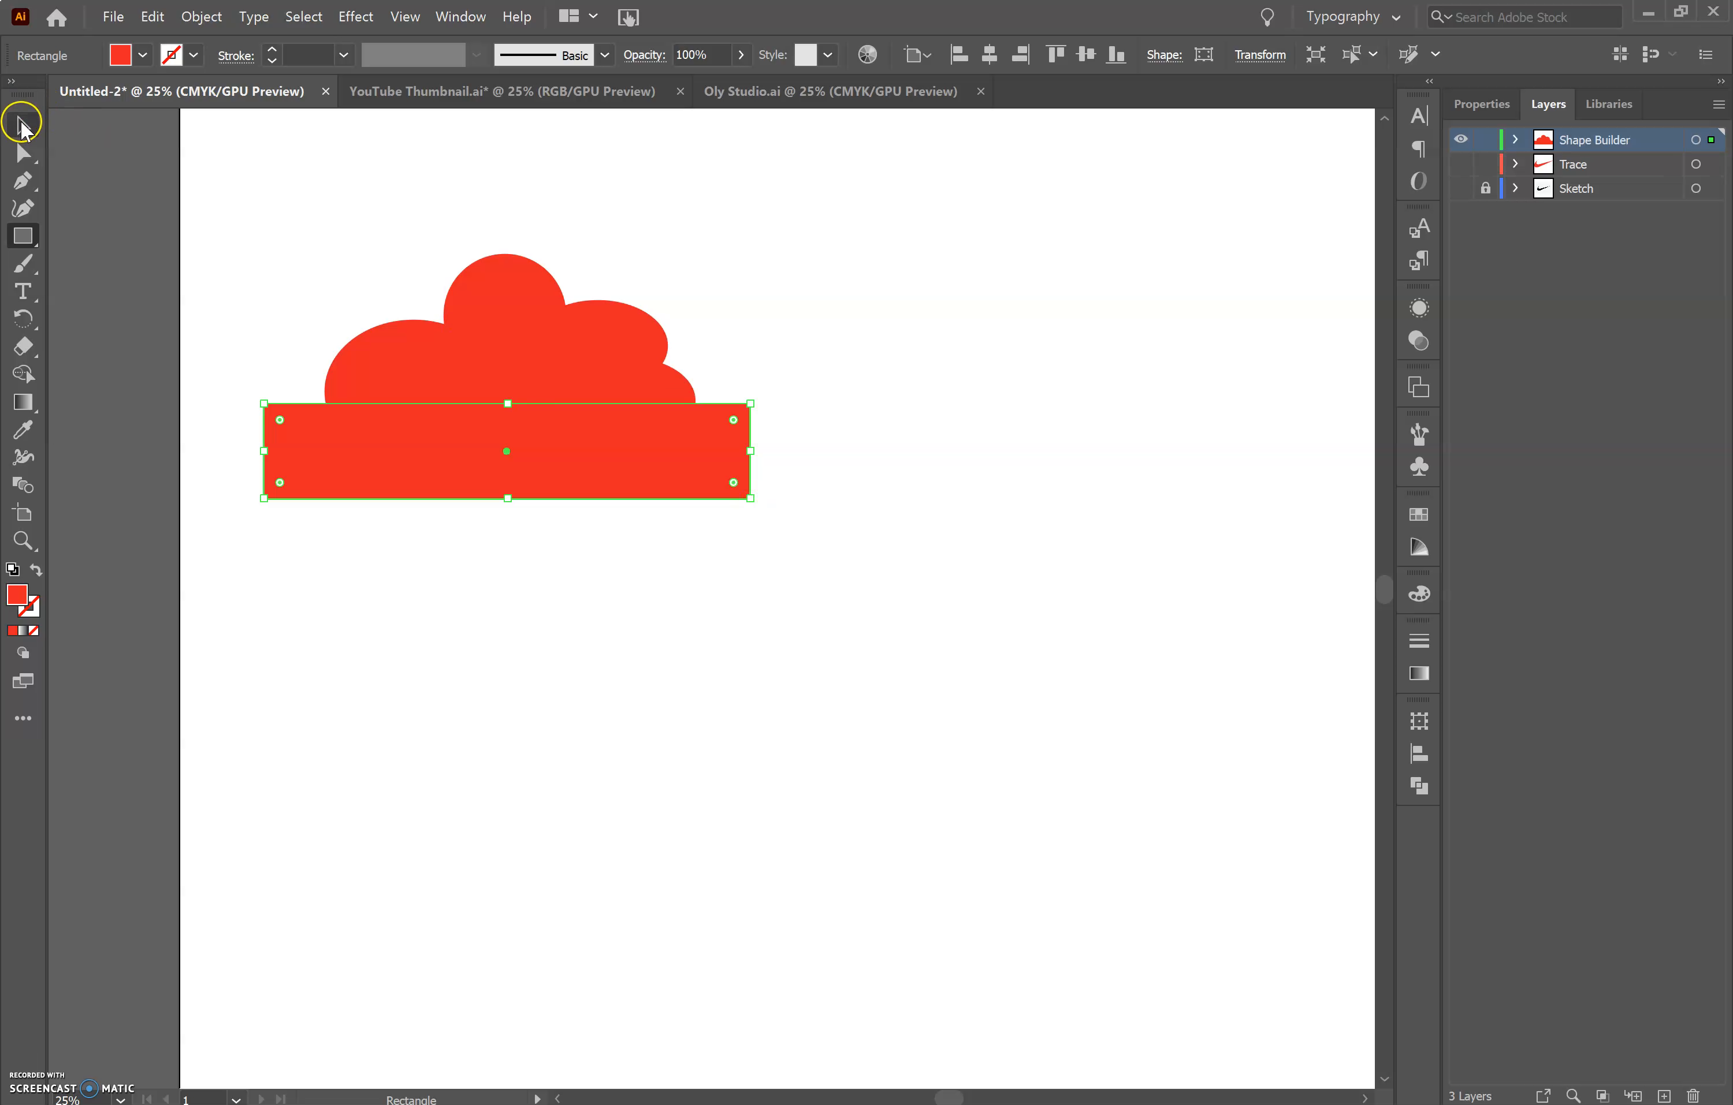
pyautogui.click(24, 128)
pyautogui.click(265, 179)
# Select all the shapes and merge the ellipse regions above the rectangle's upper edge into one with the Shape Builder tool.
pyautogui.moveTo(227, 177); pyautogui.dragTo(923, 619)
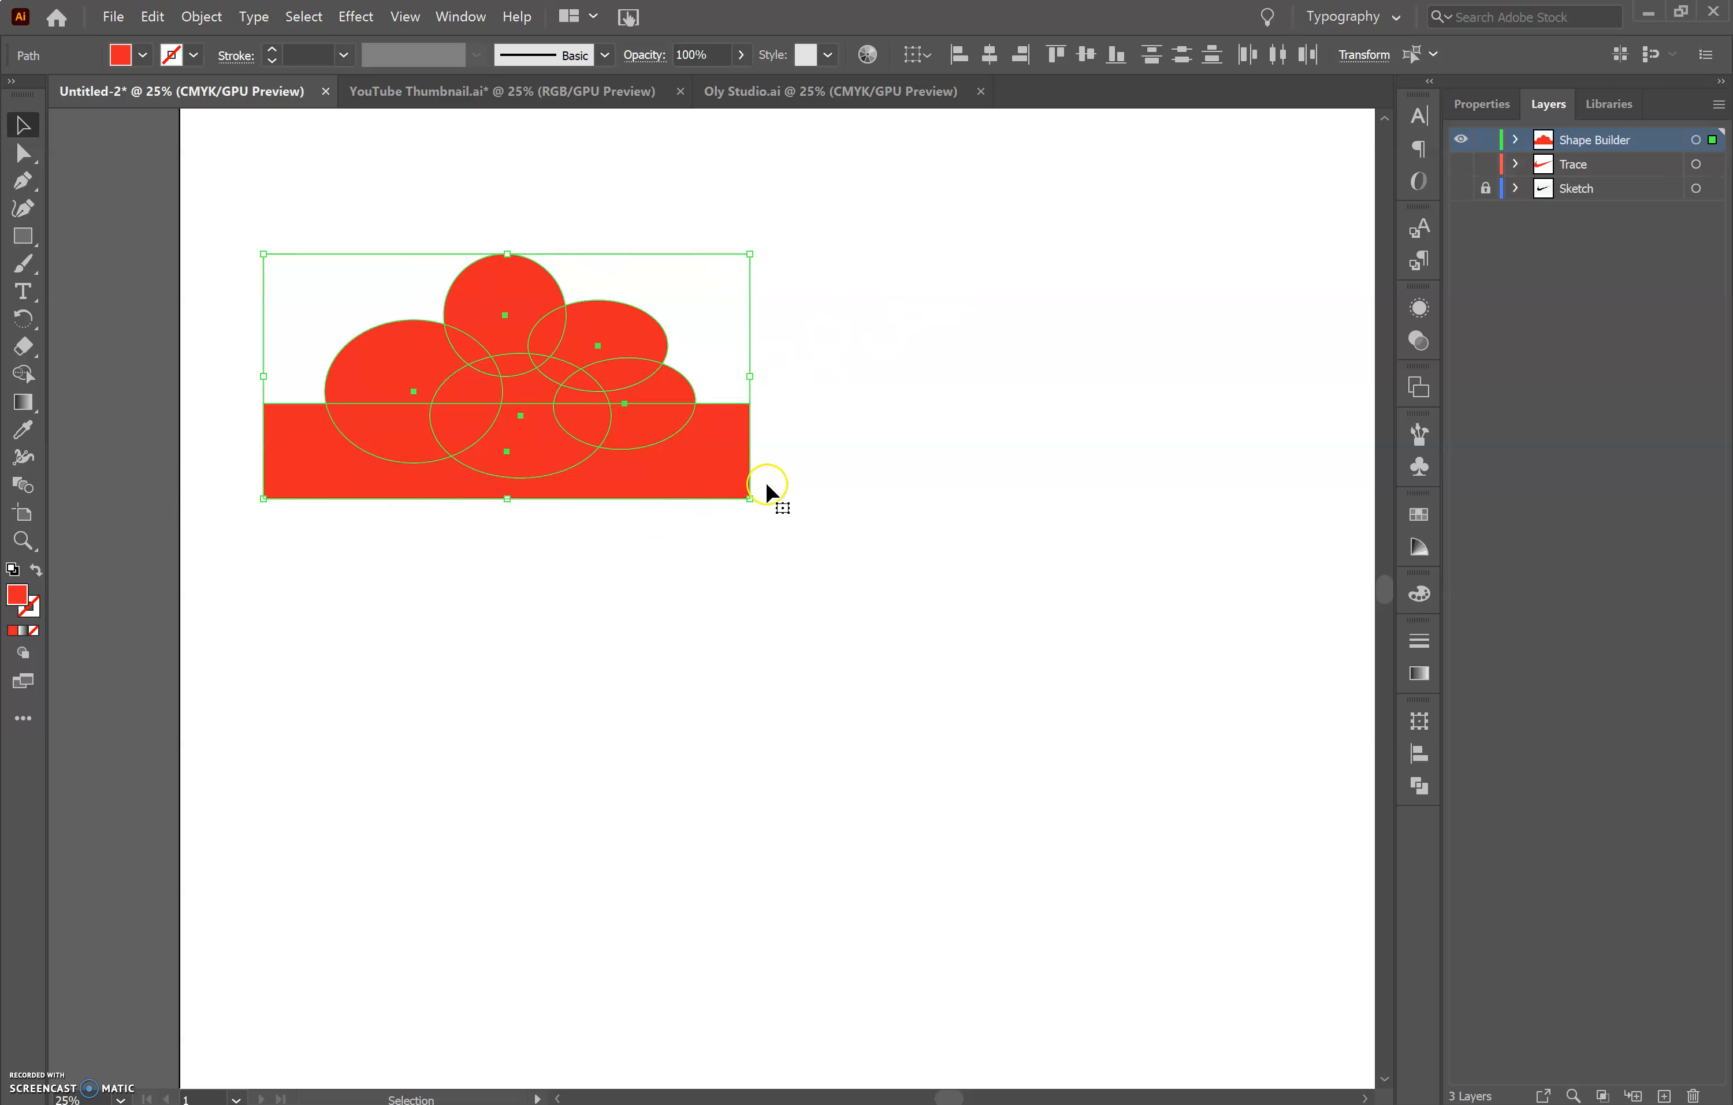
pyautogui.click(28, 380)
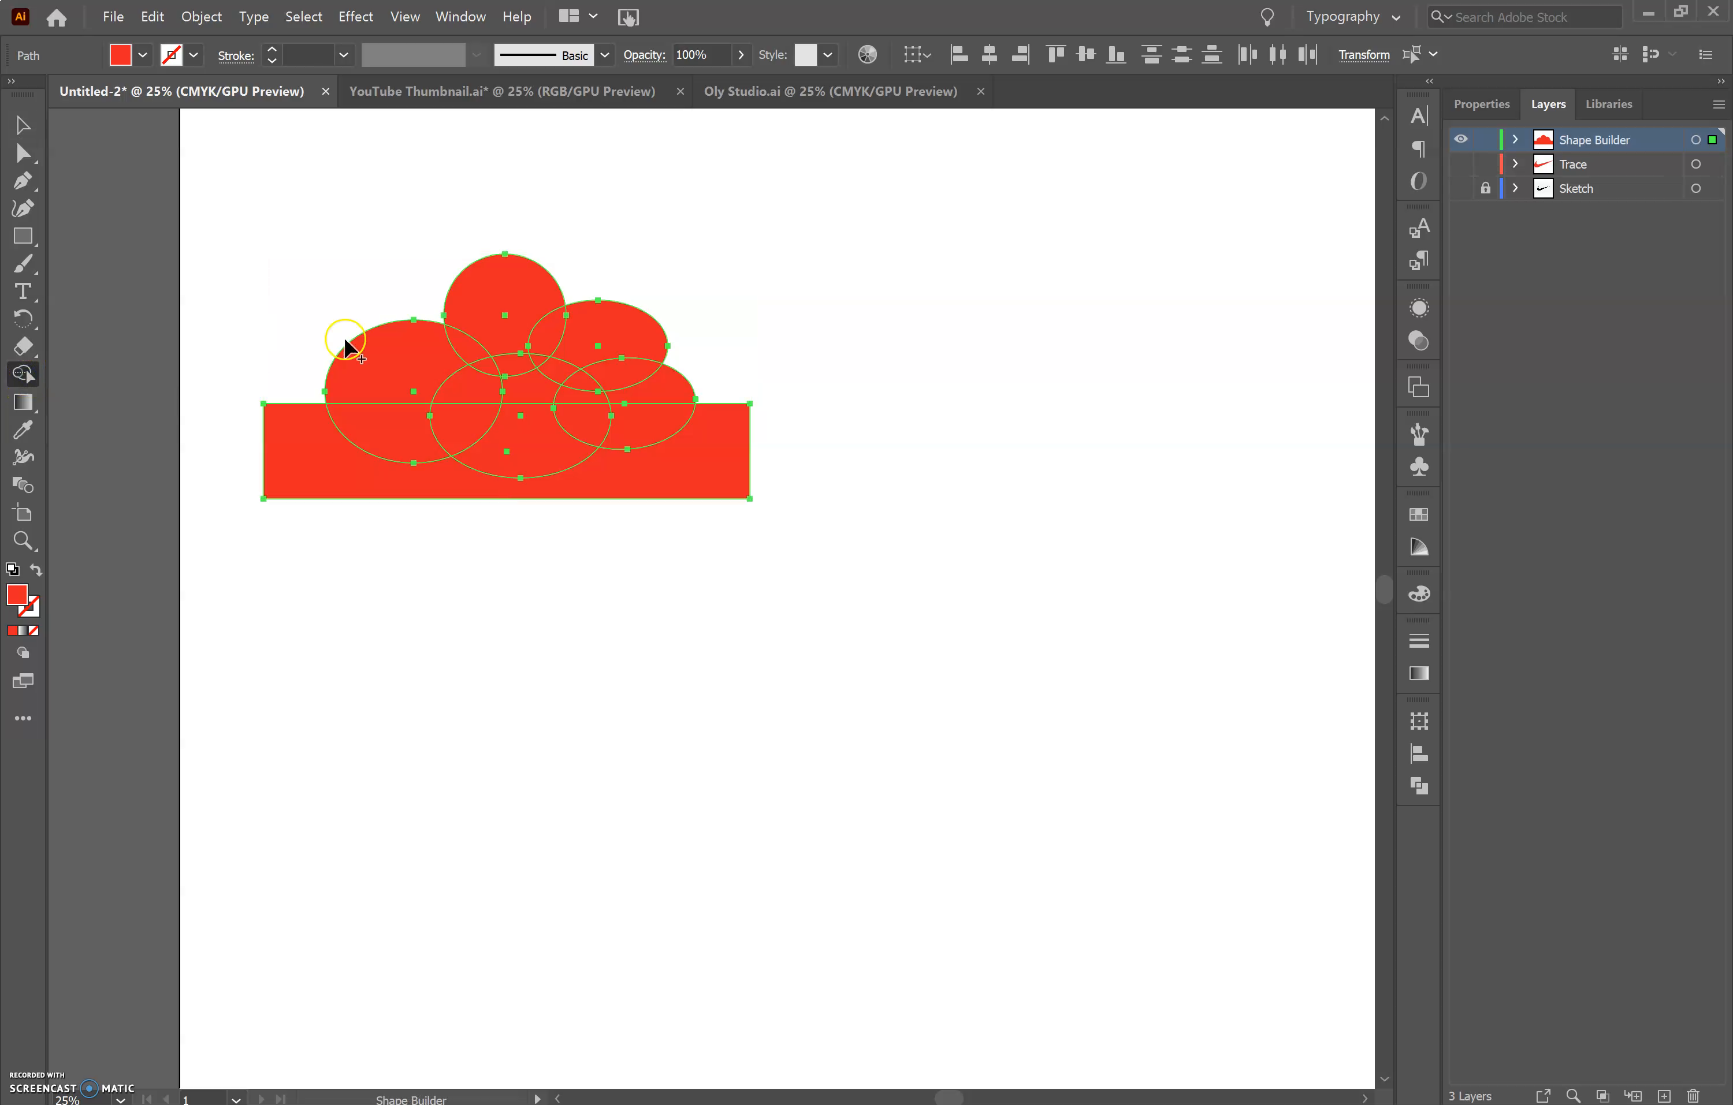
pyautogui.hotkey('ctrl', '+')
pyautogui.hotkey('ctrl', '+')
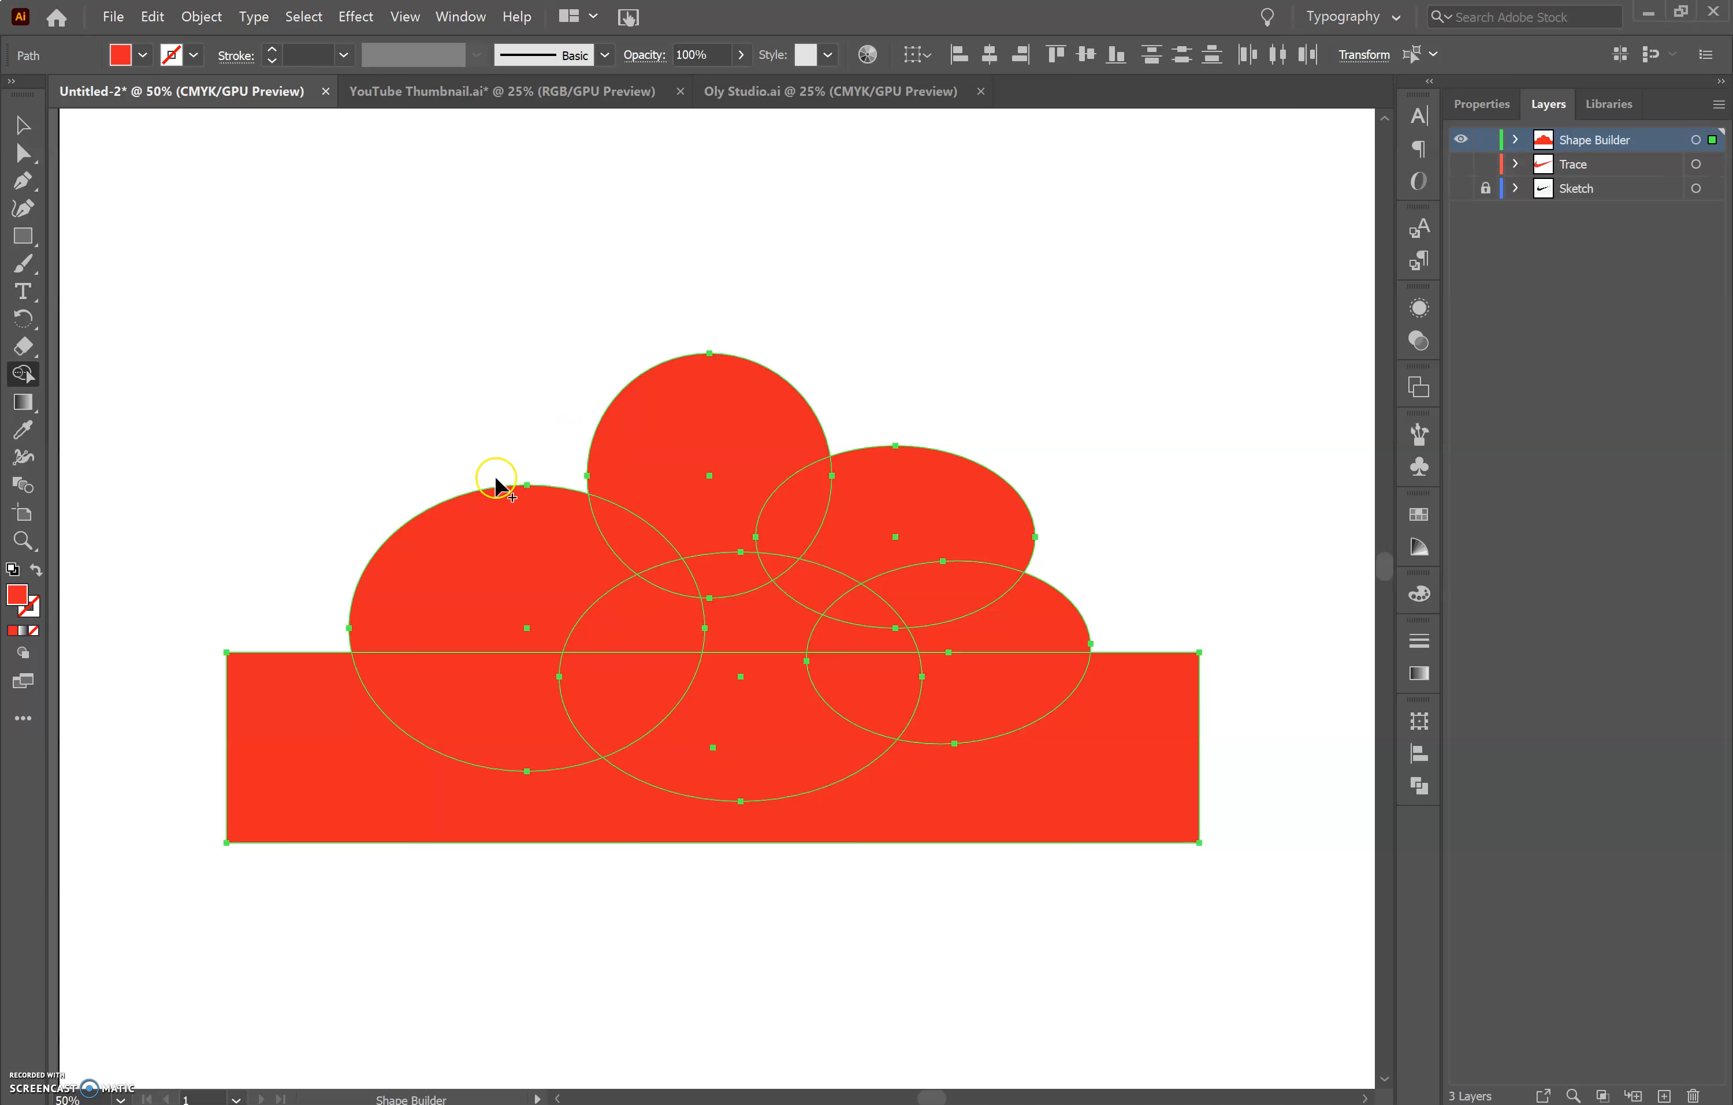
pyautogui.moveTo(419, 553)
pyautogui.mouseDown()
pyautogui.moveTo(559, 560)
pyautogui.moveTo(605, 594)
pyautogui.moveTo(657, 597)
pyautogui.moveTo(633, 552)
pyautogui.moveTo(643, 507)
pyautogui.moveTo(711, 495)
pyautogui.moveTo(754, 507)
pyautogui.moveTo(781, 551)
pyautogui.moveTo(743, 571)
pyautogui.moveTo(848, 594)
pyautogui.moveTo(841, 620)
pyautogui.moveTo(929, 597)
pyautogui.moveTo(971, 614)
pyautogui.moveTo(956, 523)
pyautogui.moveTo(834, 503)
pyautogui.moveTo(667, 531)
pyautogui.moveTo(727, 517)
pyautogui.mouseUp()
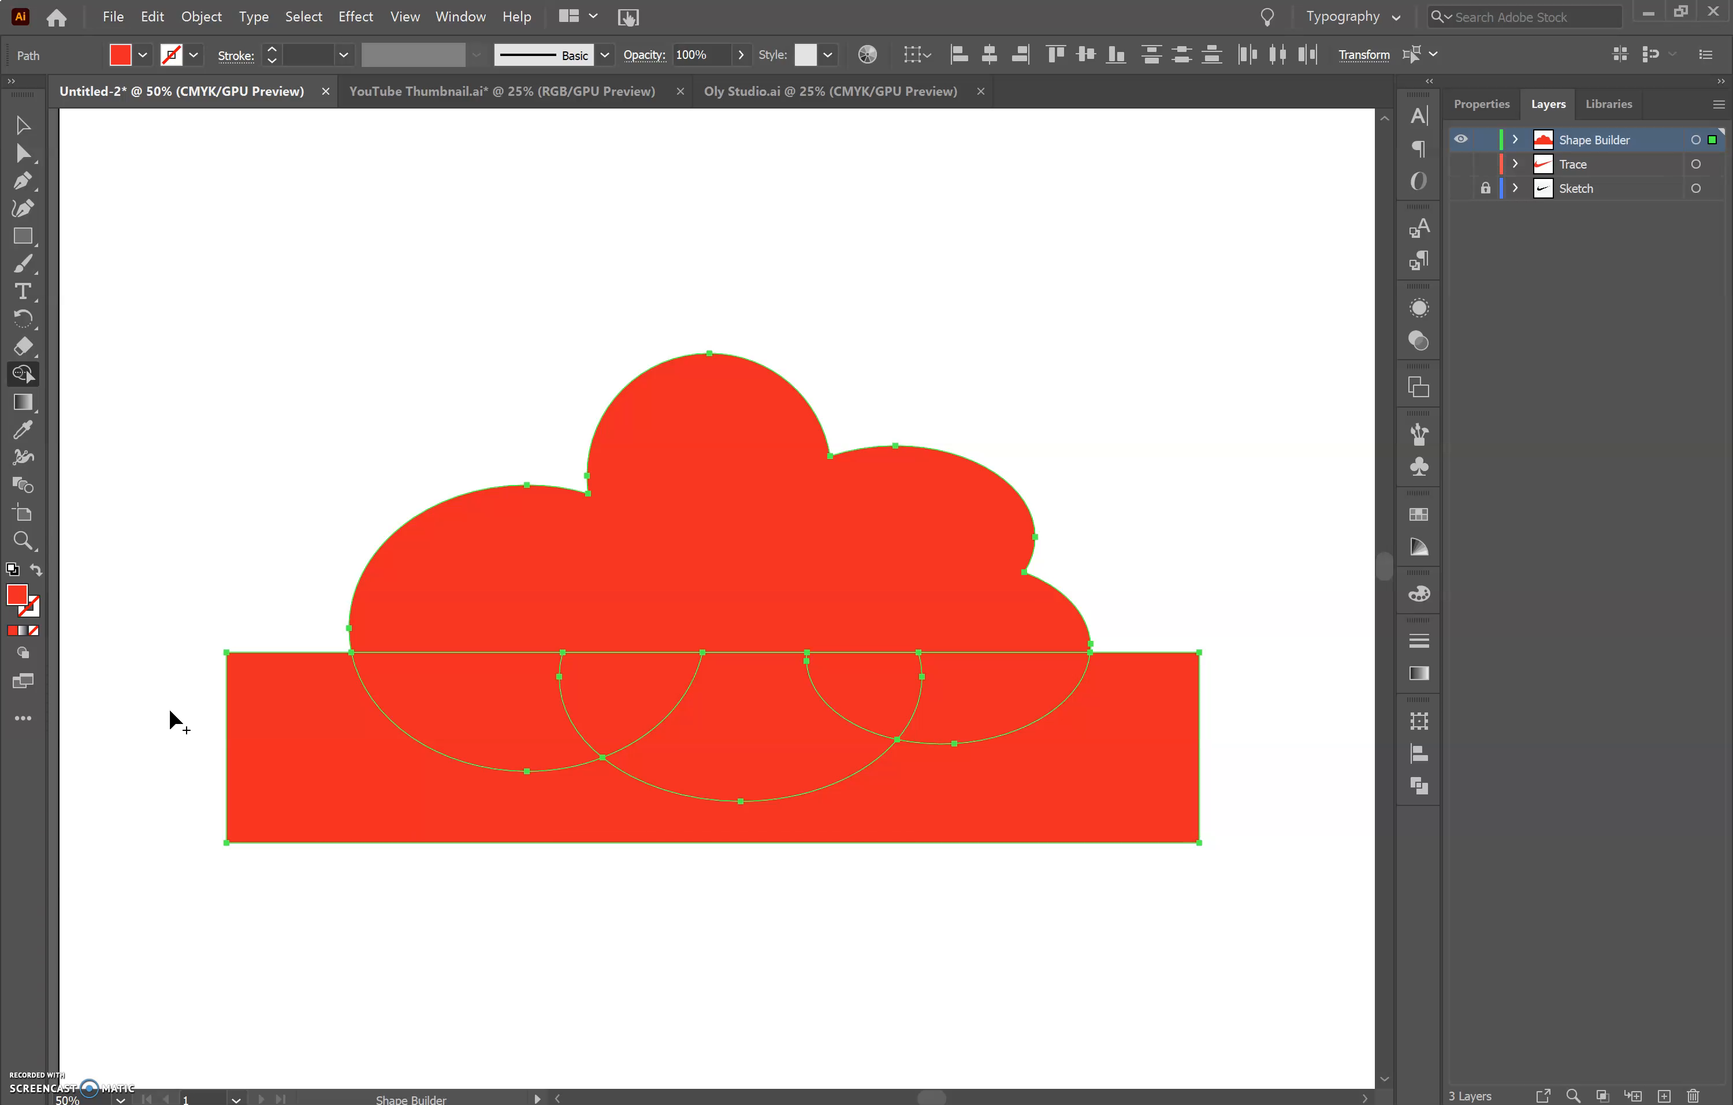
# Remove the rectangle and the ellipse parts overlapping it with the Shape Builder tool to give the cloud a flat base.
pyautogui.moveTo(168, 708); pyautogui.dragTo(407, 727)
pyautogui.moveTo(534, 710)
pyautogui.mouseDown()
pyautogui.moveTo(743, 756)
pyautogui.moveTo(983, 696)
pyautogui.moveTo(1098, 700)
pyautogui.mouseUp()
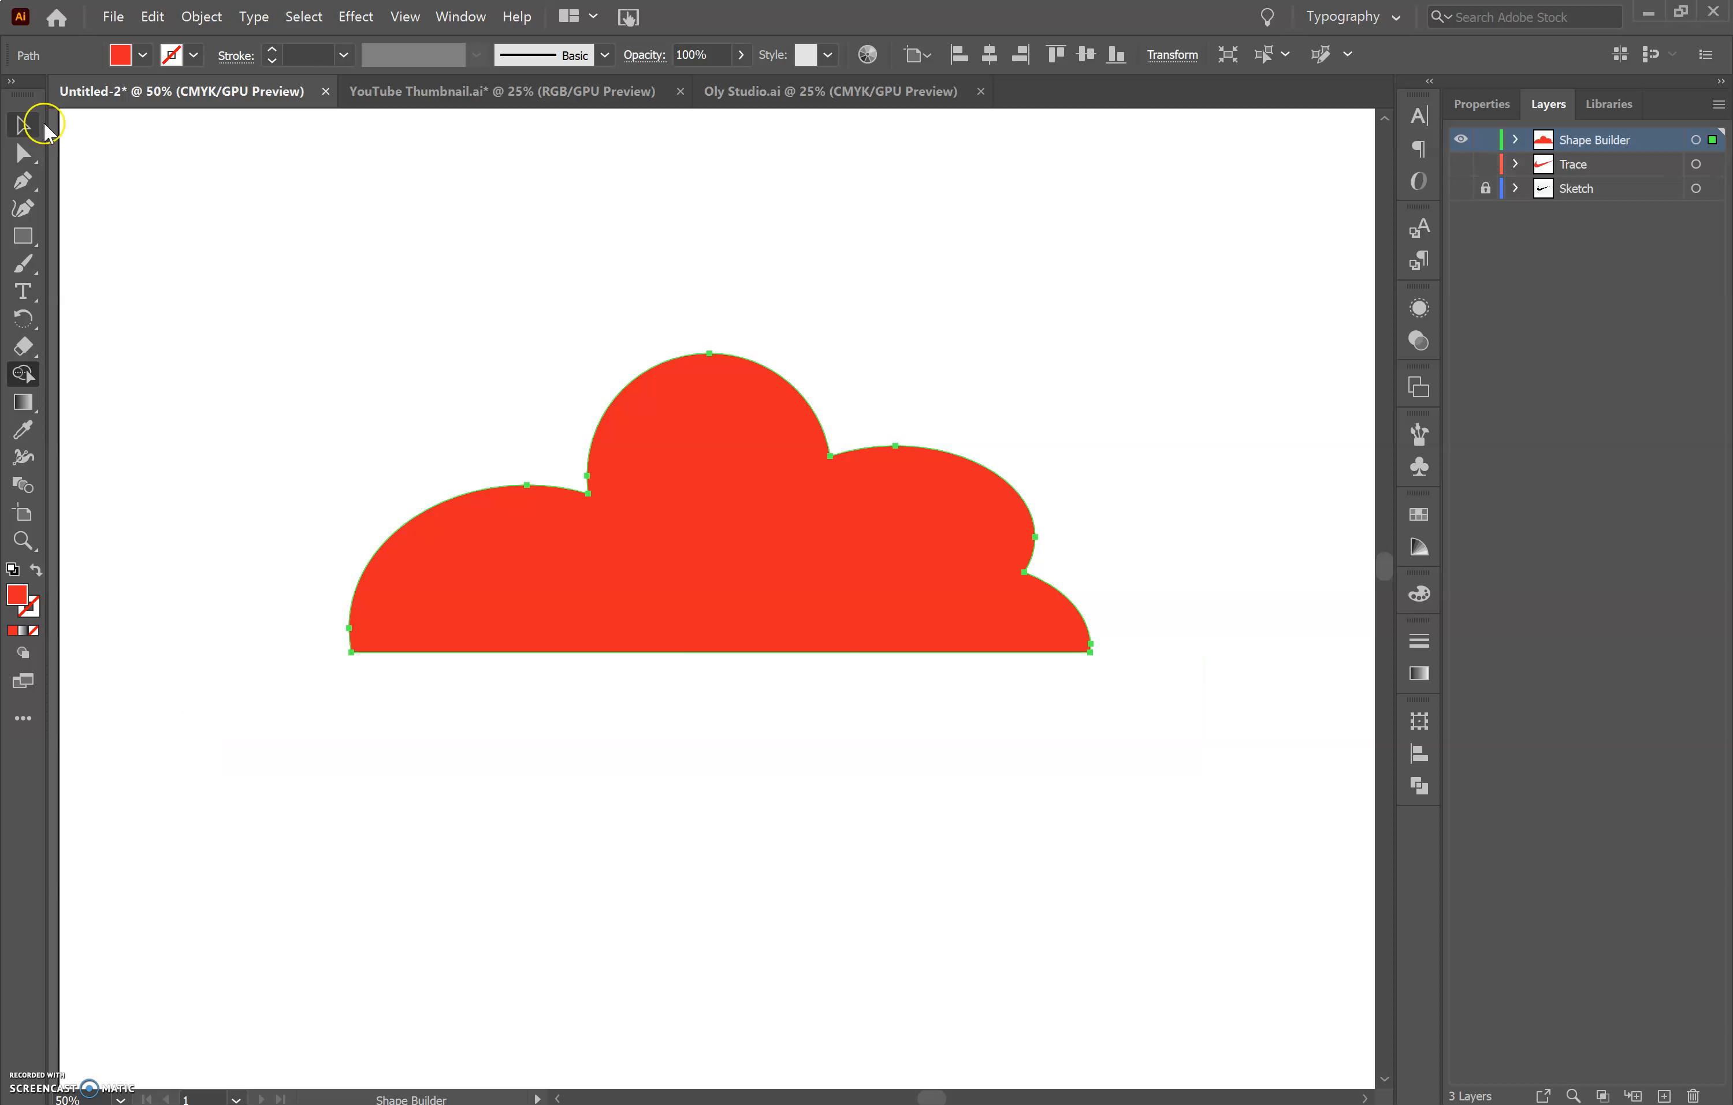
pyautogui.click(23, 126)
pyautogui.click(241, 178)
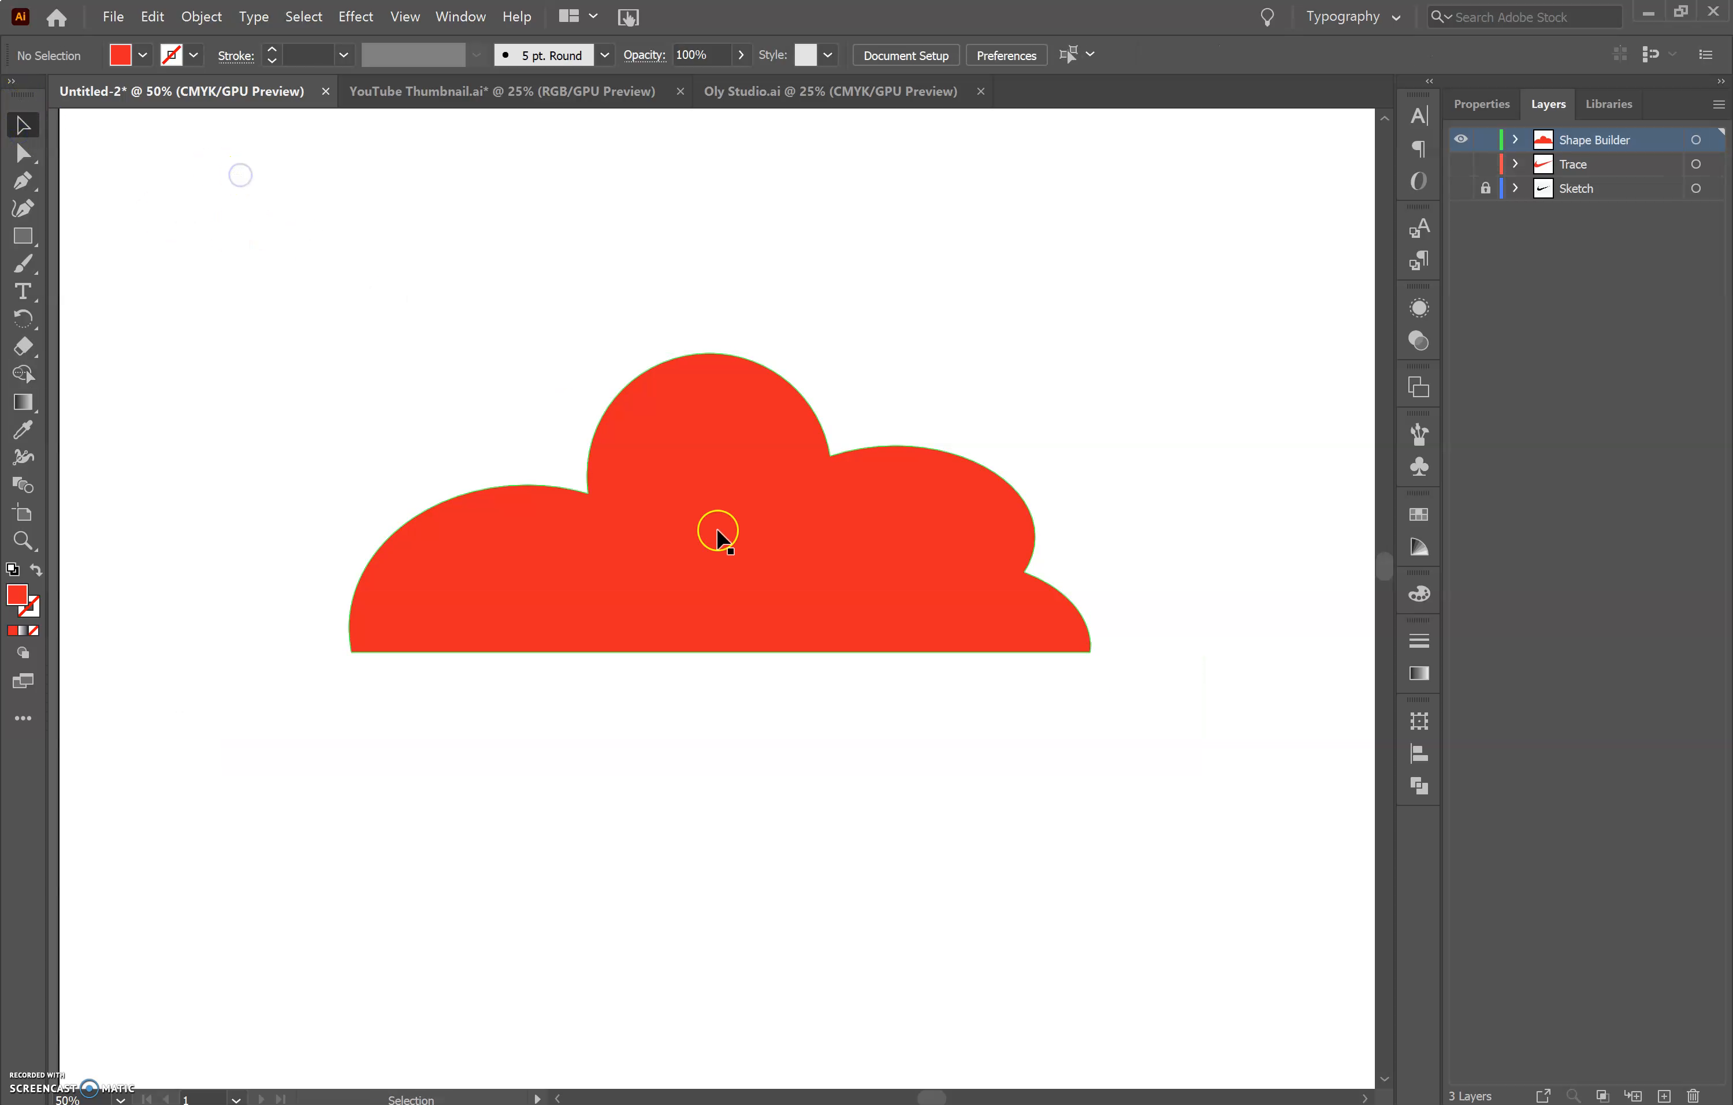
# Move the cloud slightly upward and change its fill colour to light blue.
pyautogui.moveTo(727, 550); pyautogui.dragTo(713, 408)
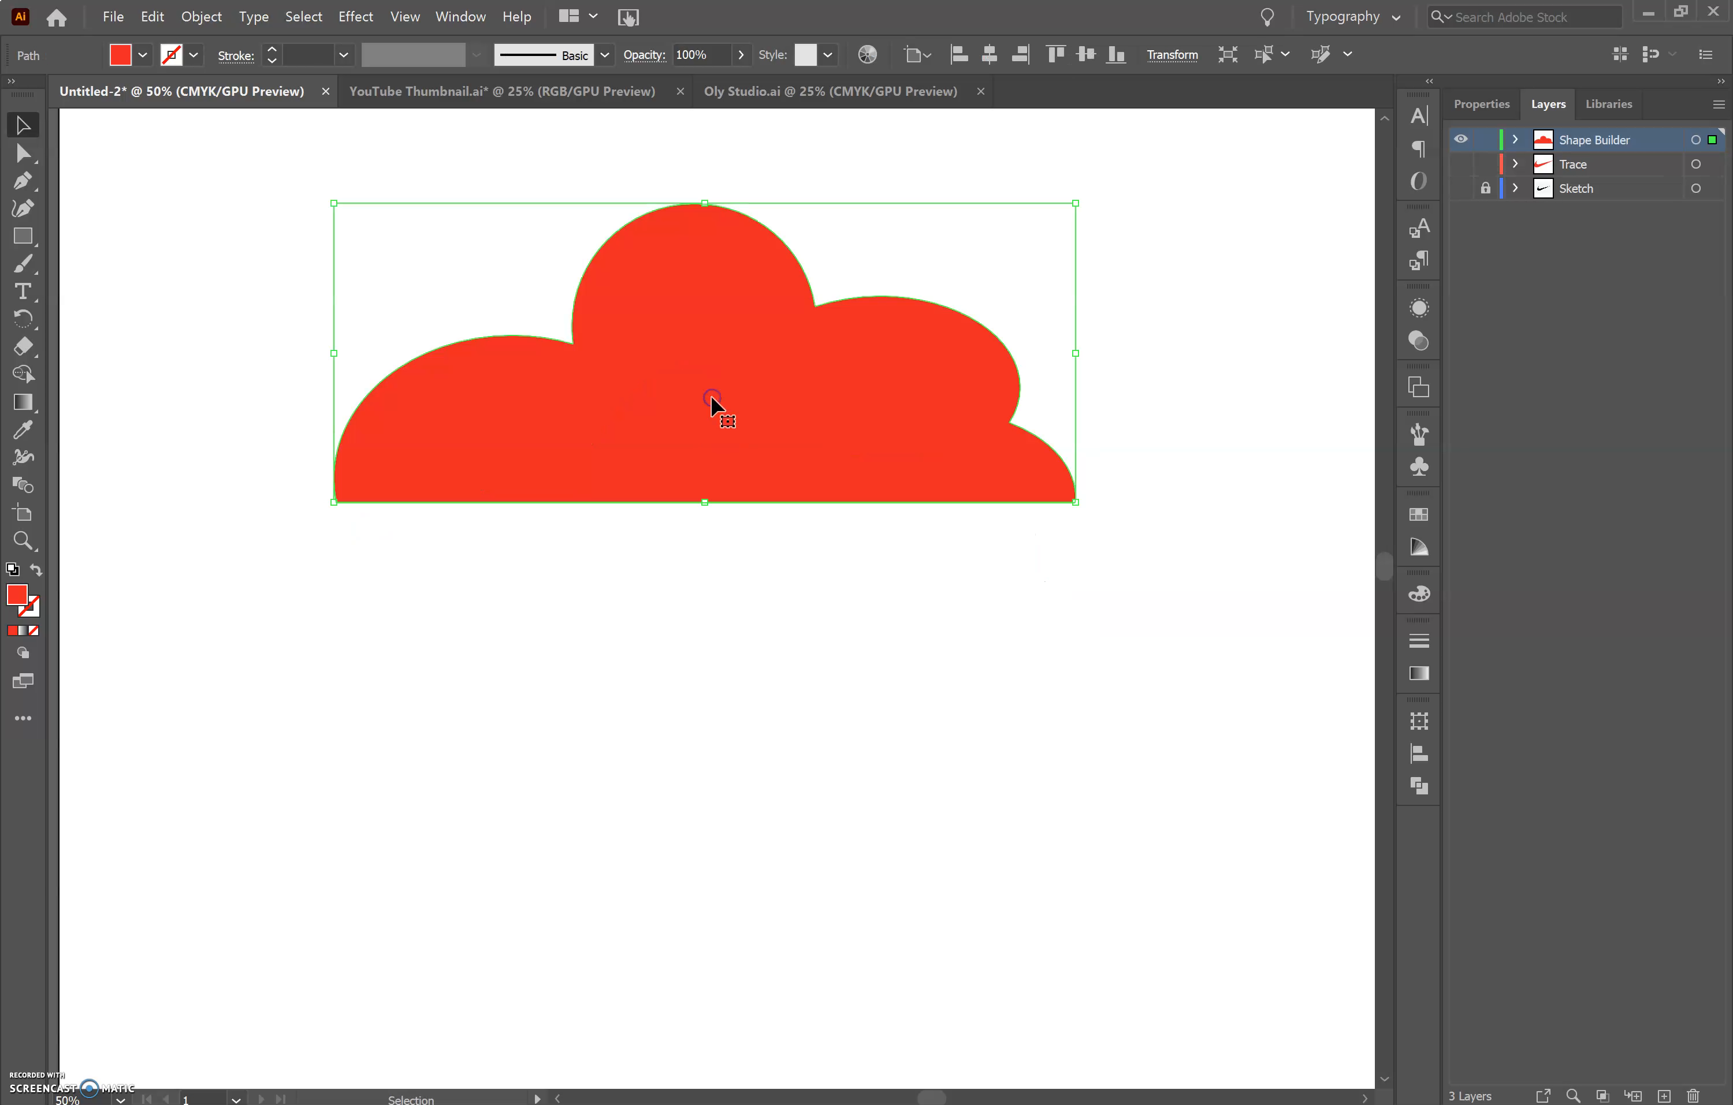
pyautogui.doubleClick(20, 600)
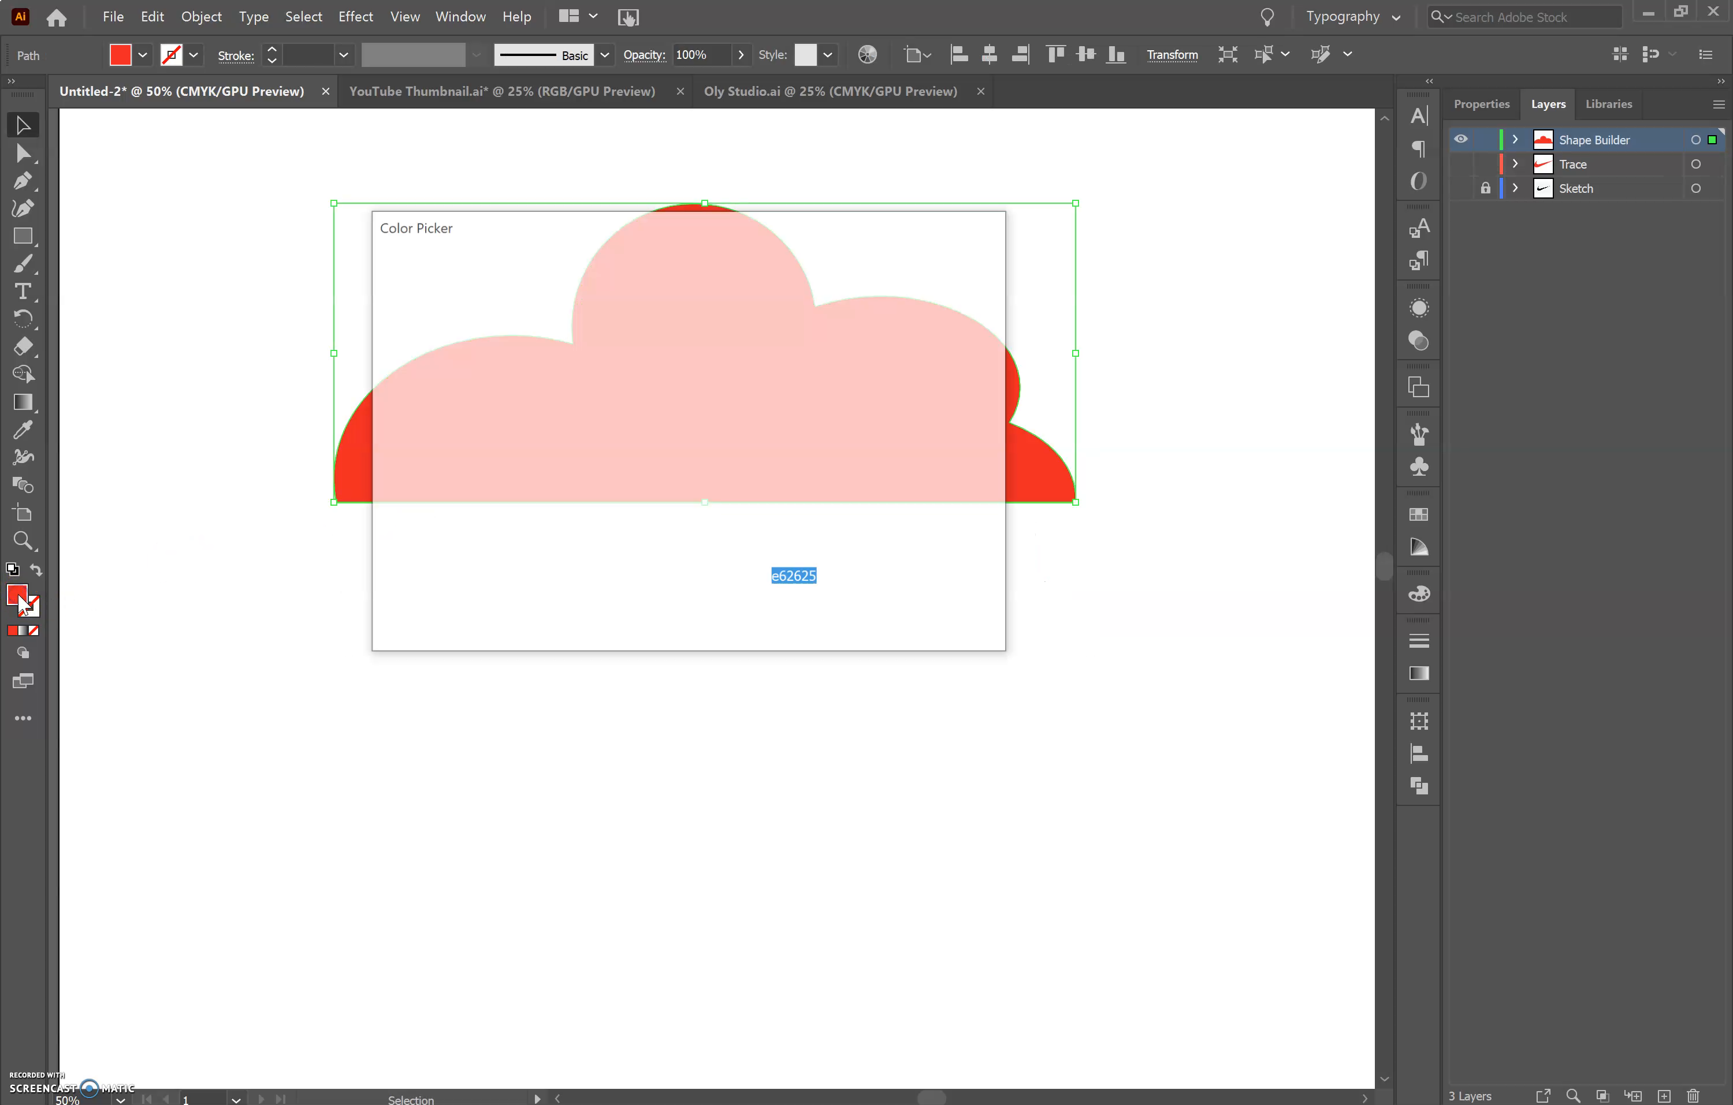
pyautogui.click(722, 420)
pyautogui.moveTo(615, 321); pyautogui.dragTo(561, 284)
pyautogui.click(931, 299)
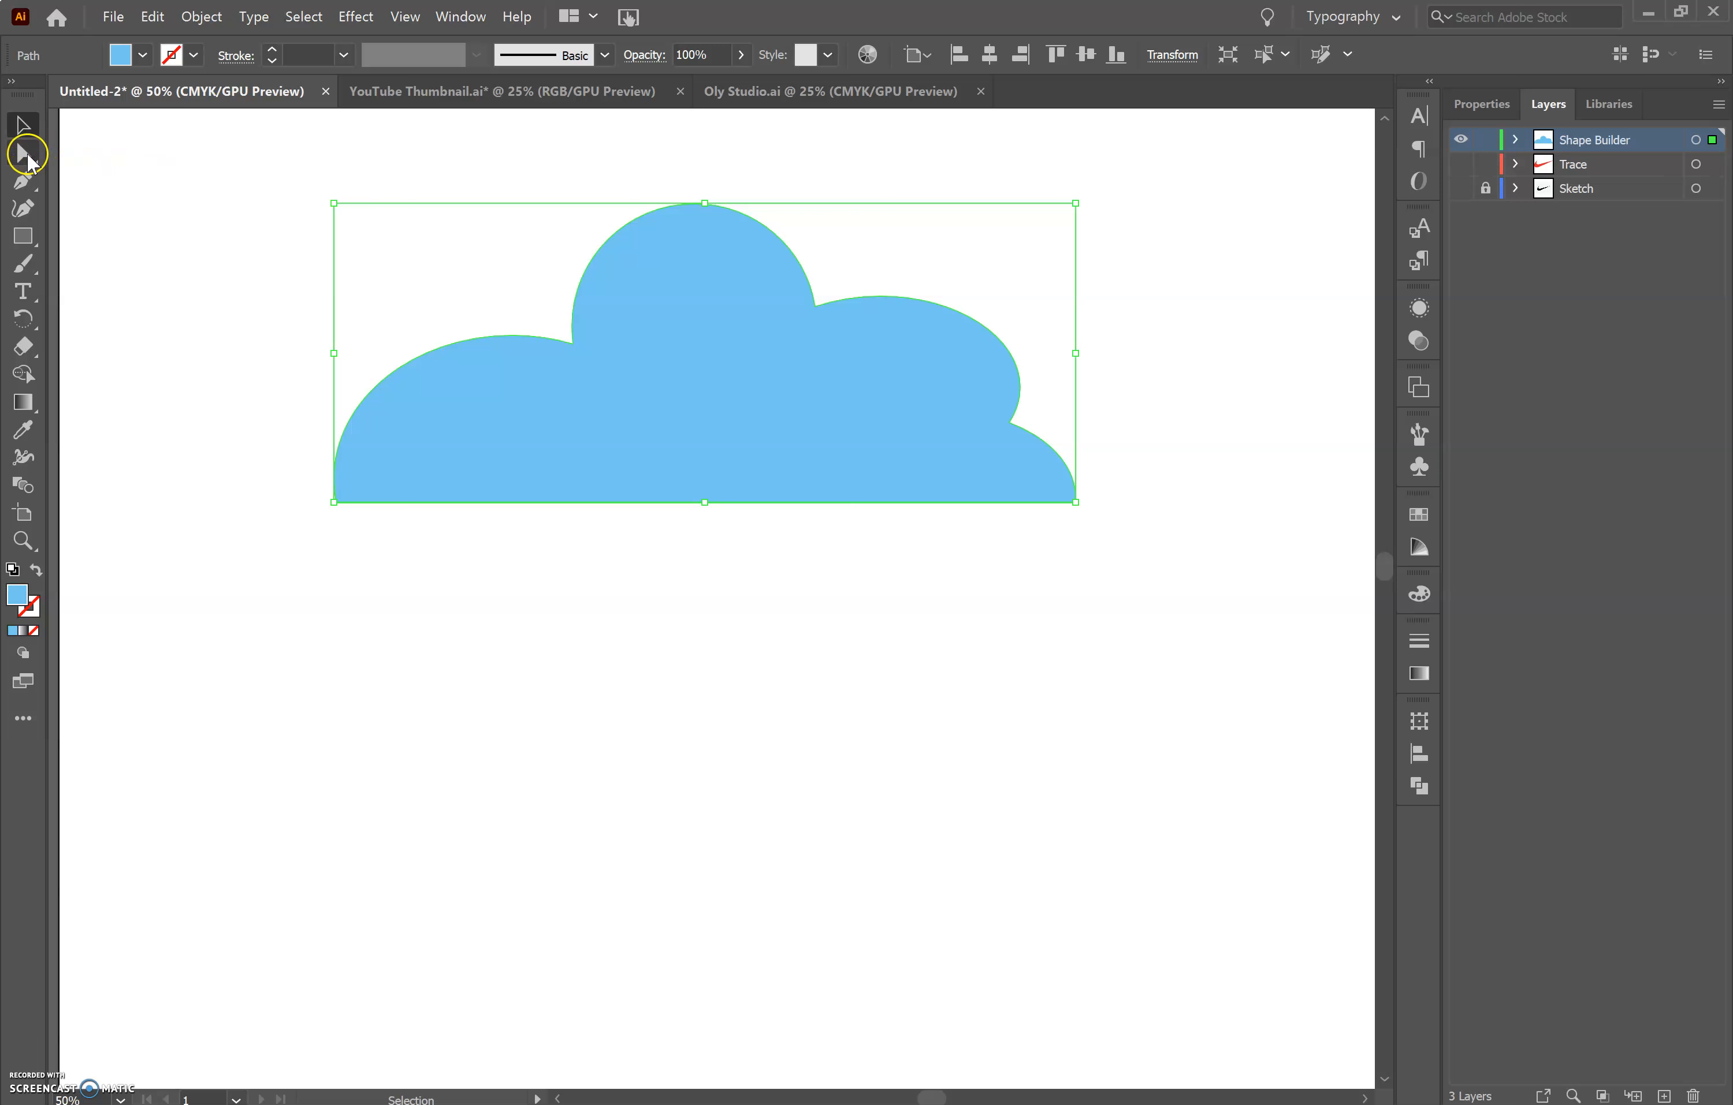
# Move the outer anchor point of the cloud's right bump up and inward with the Direct Selection tool.
pyautogui.click(26, 156)
pyautogui.click(1020, 389)
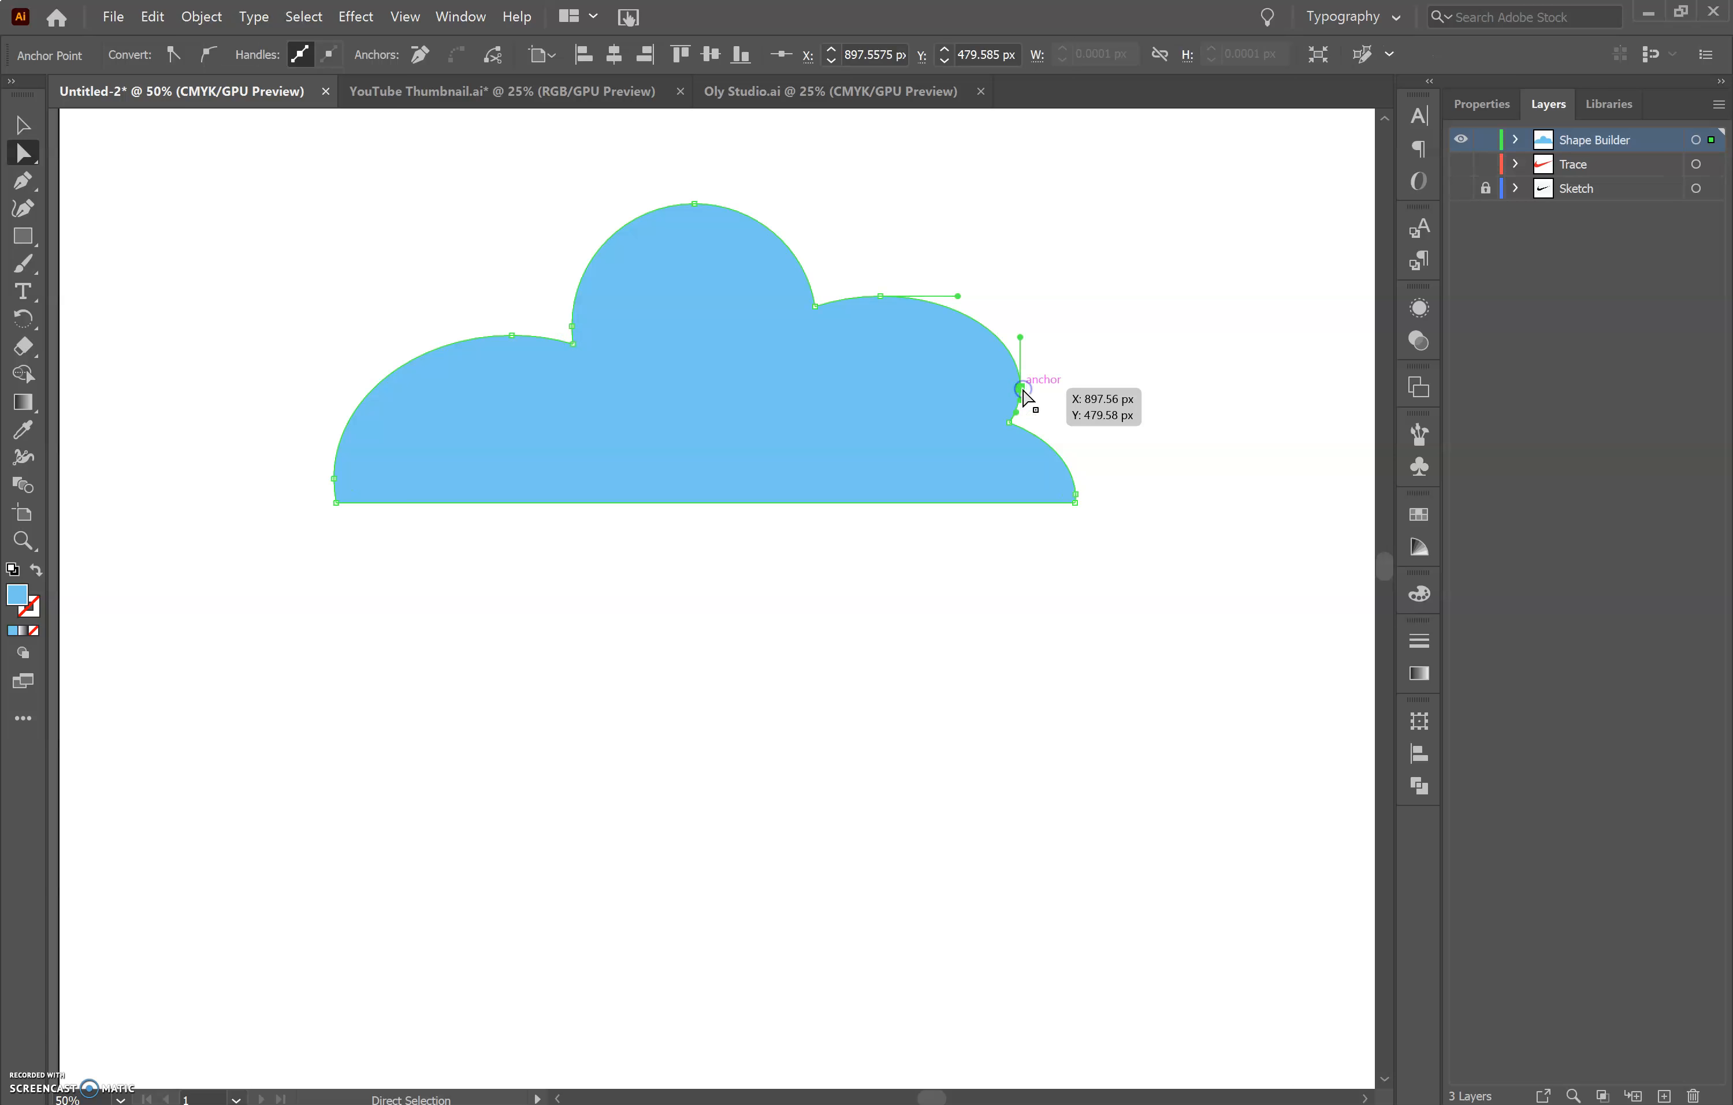
pyautogui.moveTo(1016, 385); pyautogui.dragTo(973, 304)
pyautogui.click(970, 291)
# Remove the anchor points along the upper edge of the cloud's right bump.
pyautogui.click(881, 303)
pyautogui.click(866, 295)
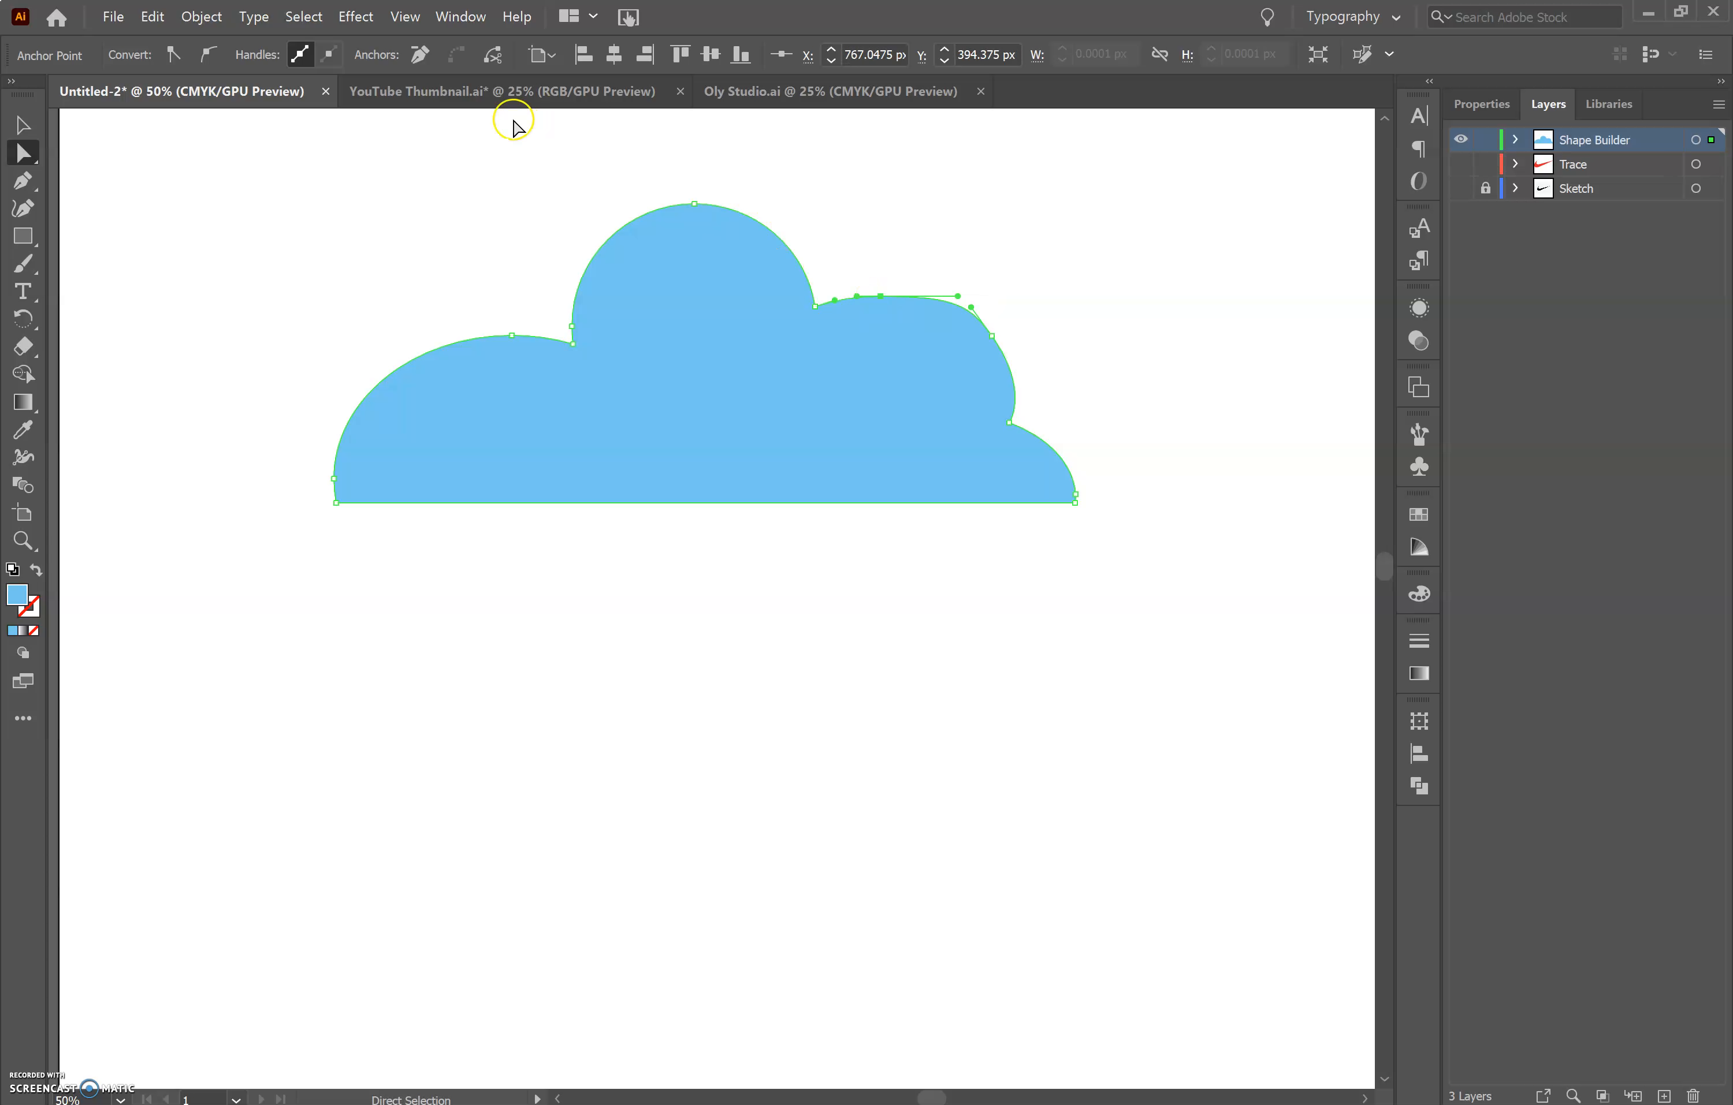
pyautogui.click(420, 55)
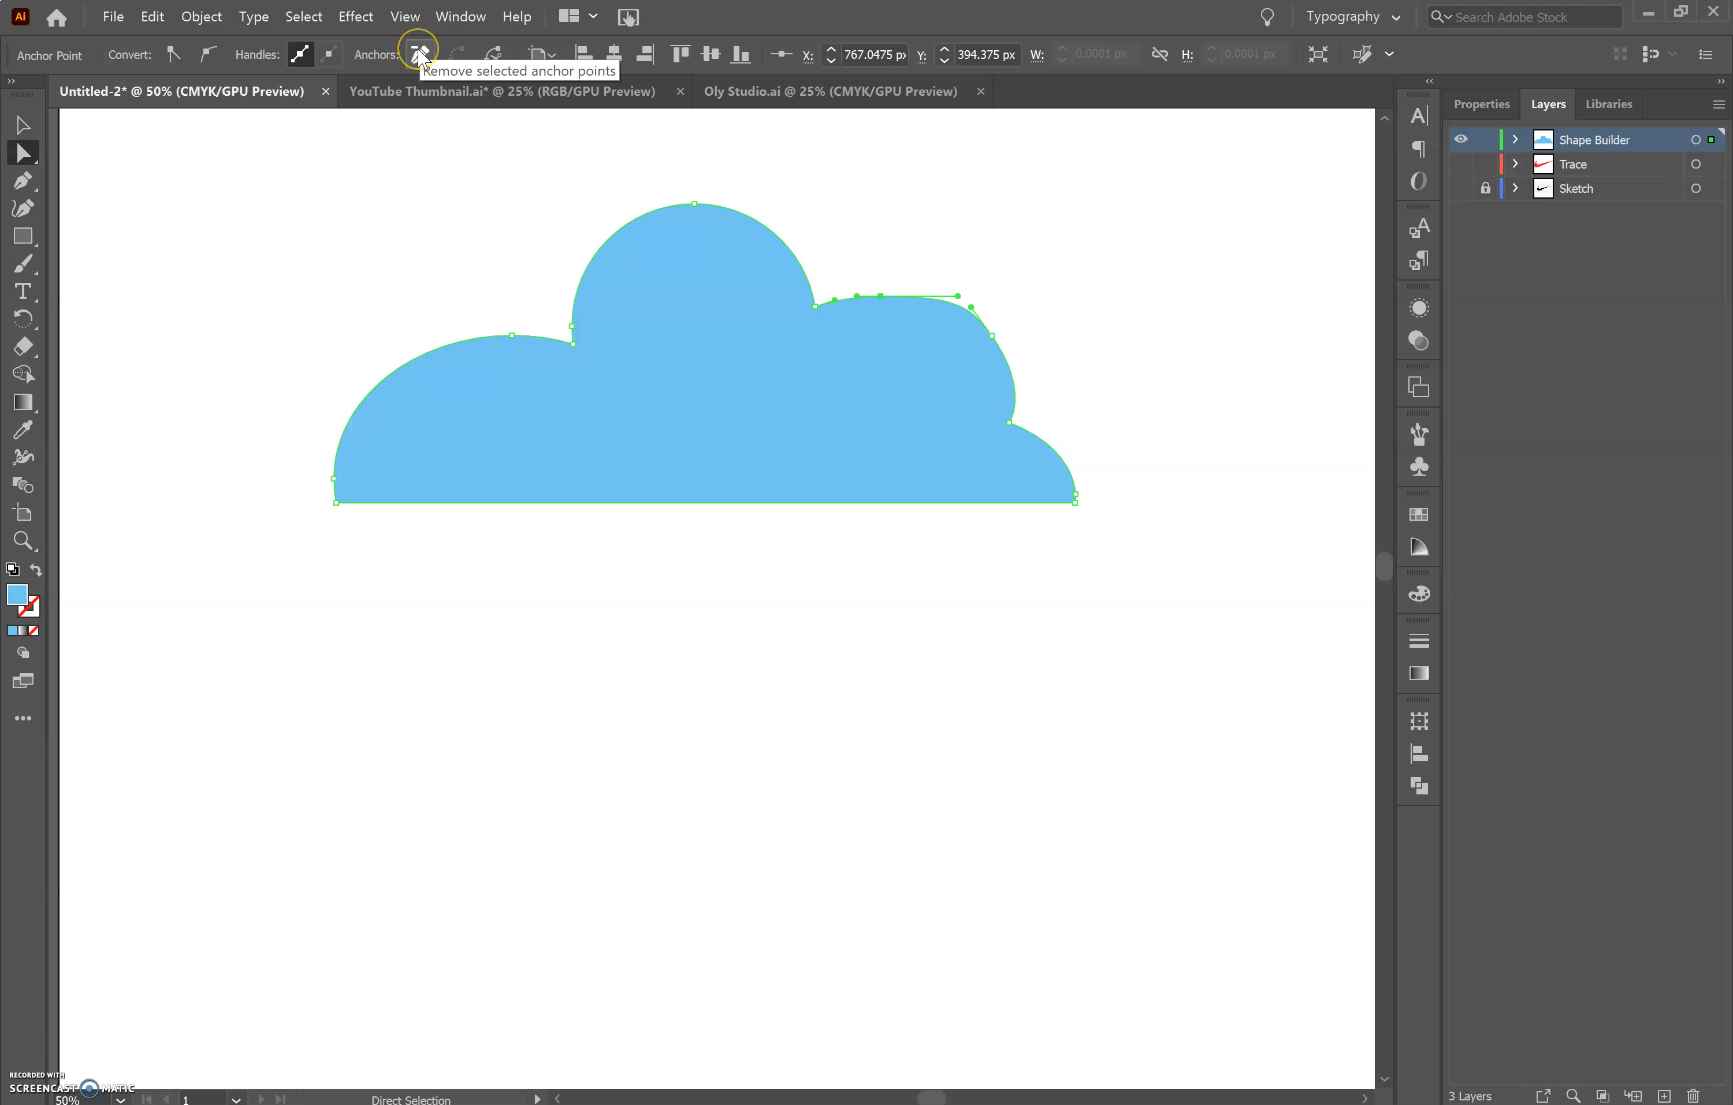
pyautogui.click(419, 55)
# Reposition the remaining anchor point on the right bump and adjust its handles to make the curve rounder.
pyautogui.click(993, 336)
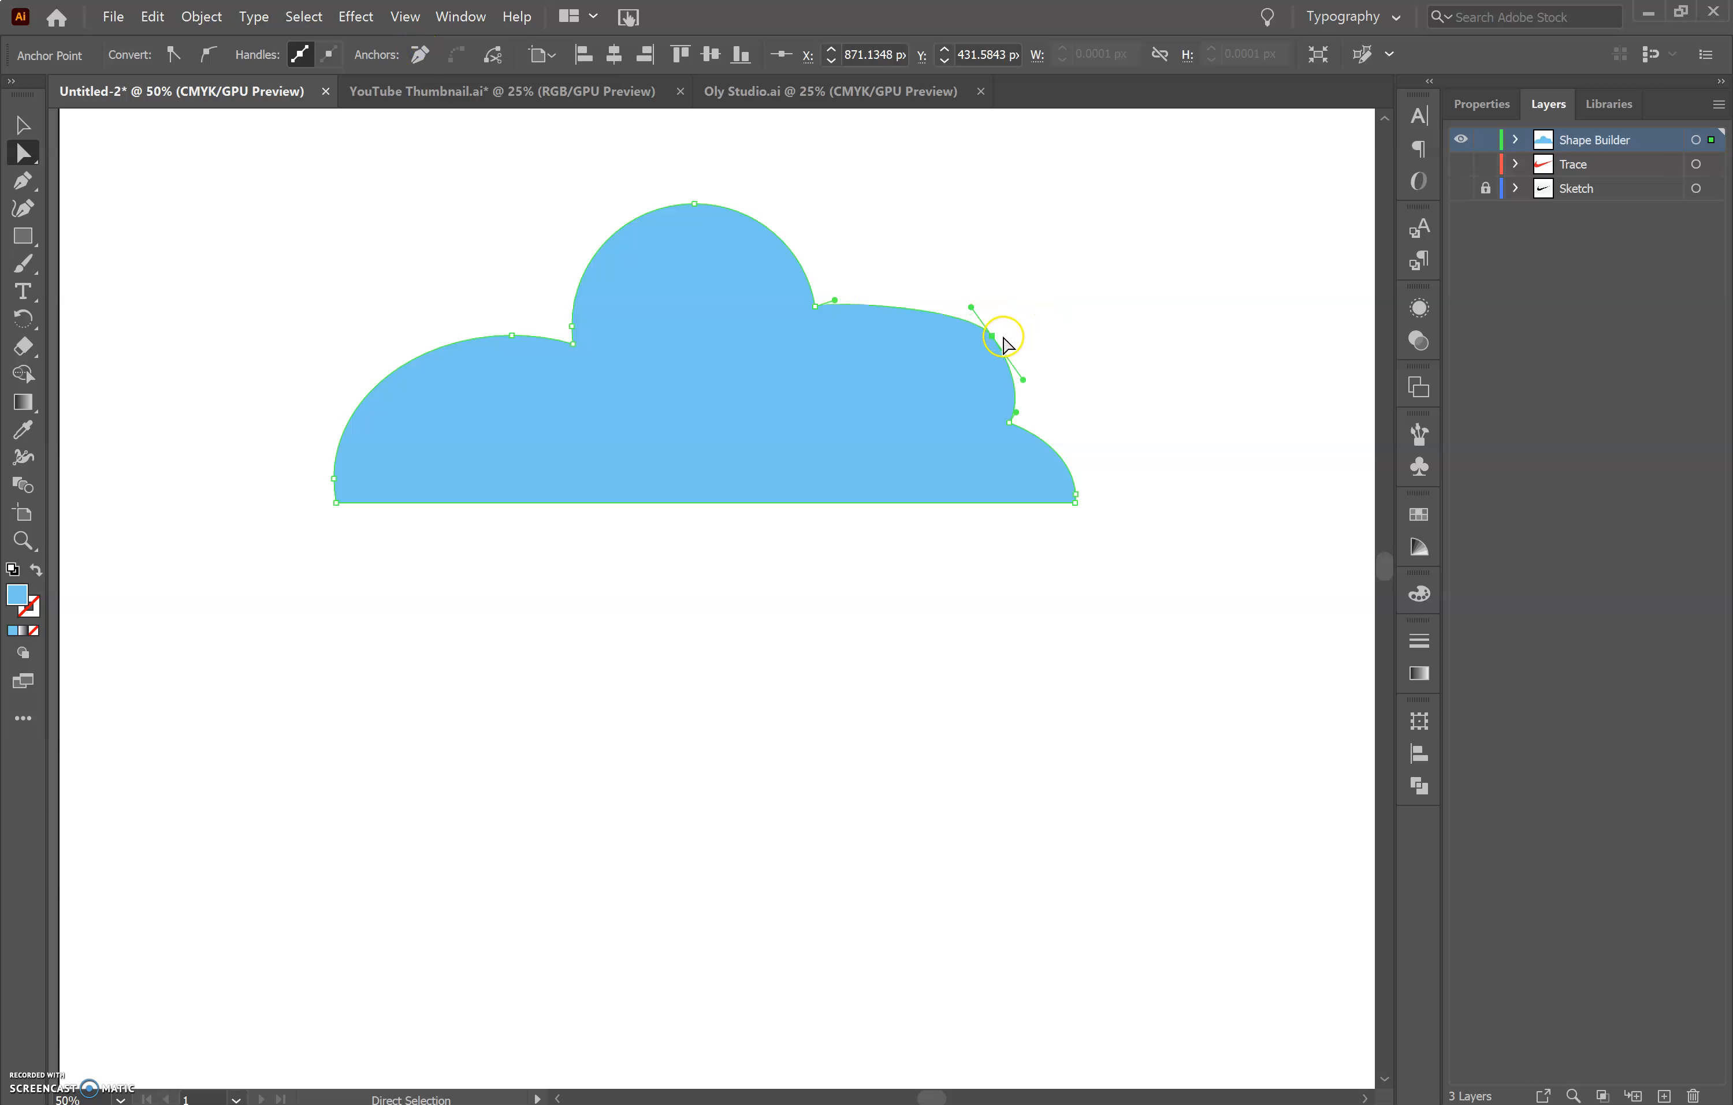
pyautogui.moveTo(992, 337); pyautogui.dragTo(1021, 372)
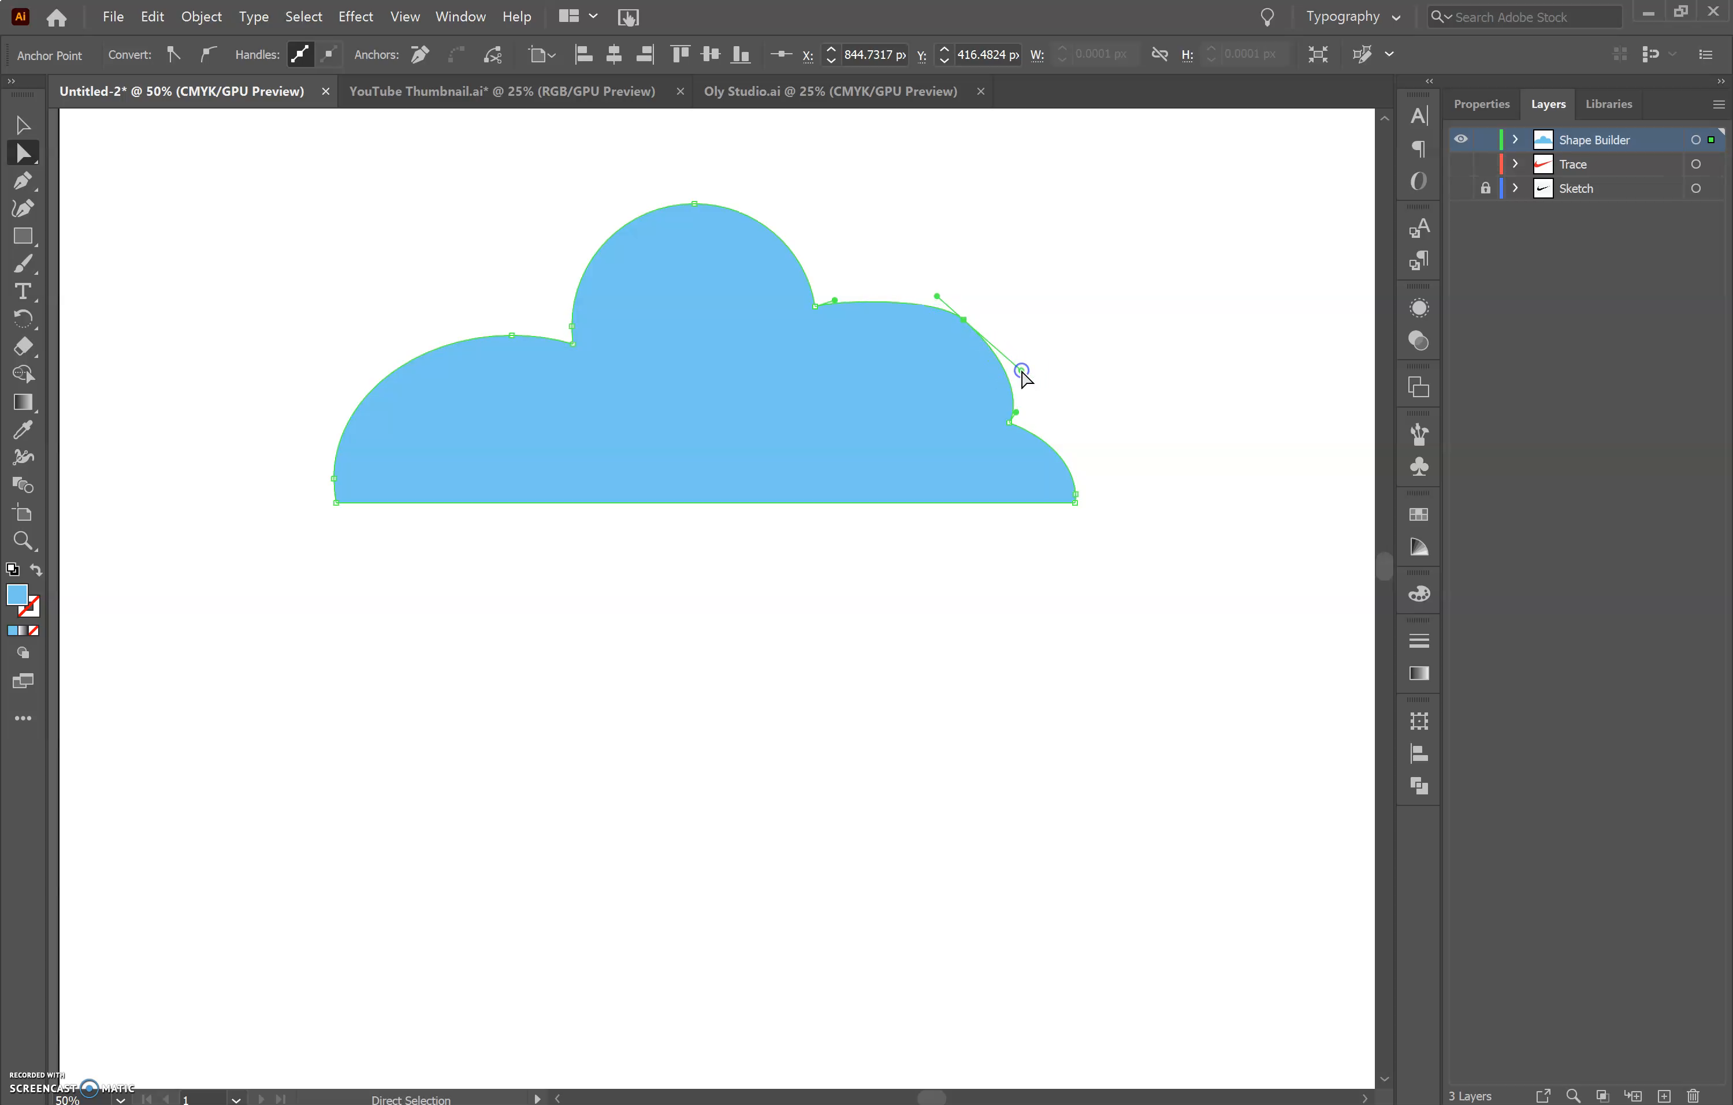
pyautogui.moveTo(935, 296); pyautogui.dragTo(962, 324)
pyautogui.click(975, 332)
pyautogui.click(1085, 283)
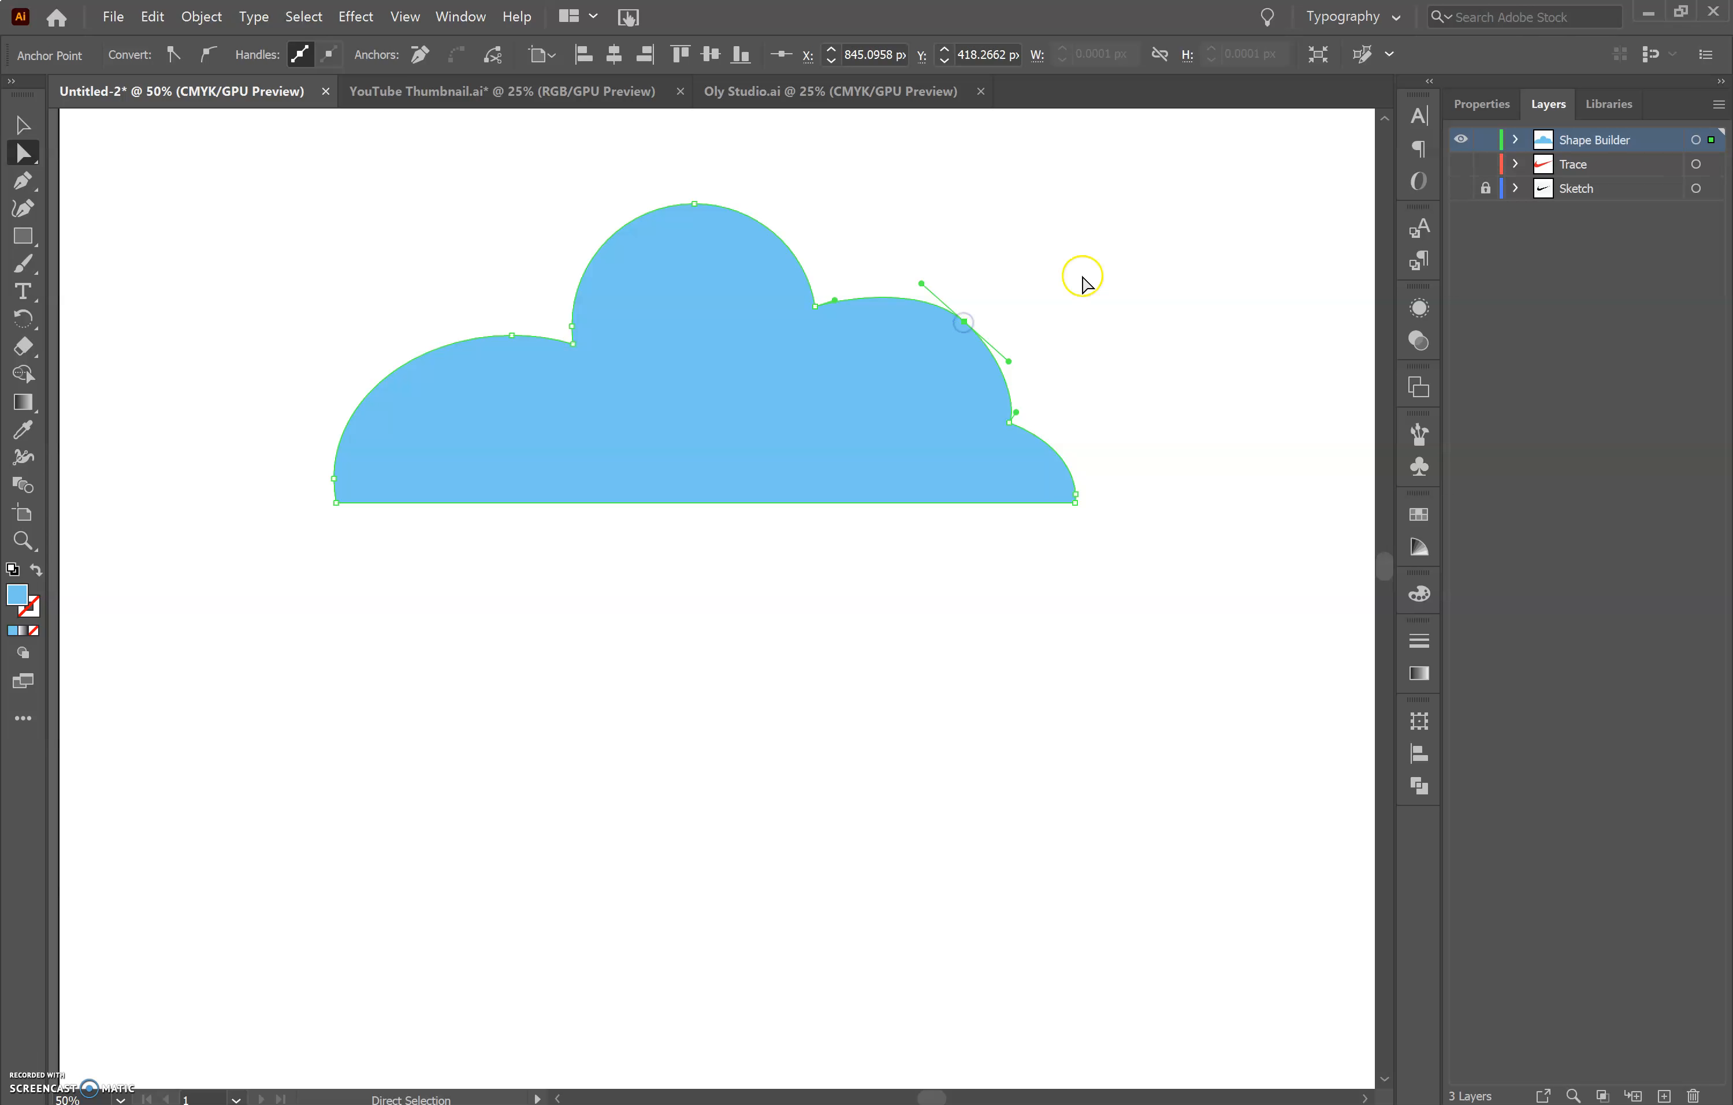